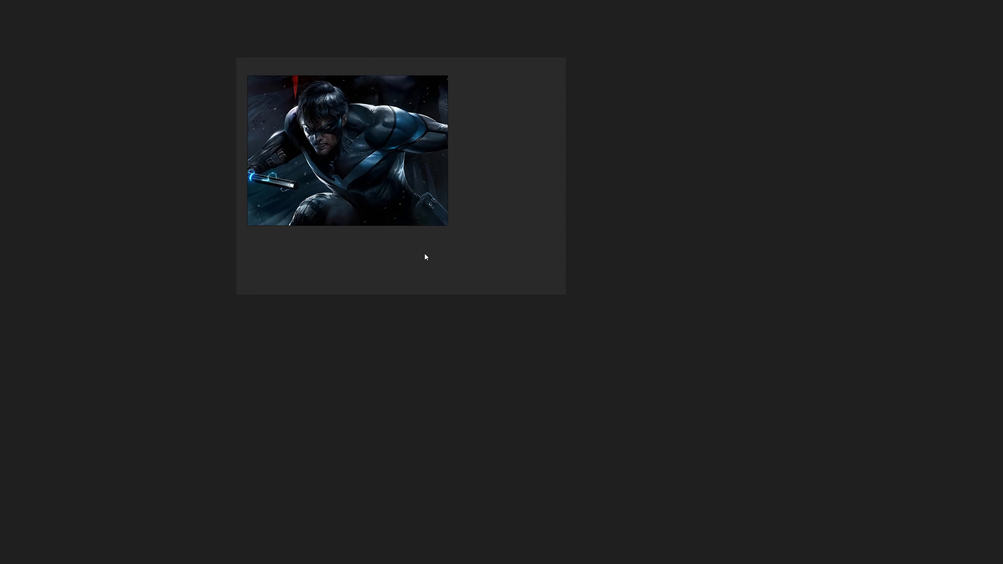
Paste the lightning-storm figure, the Nightwing comic cover and the Arkham gate image onto the reference board, placing the Arkham image below the cover.
{"action": "key", "text": "ctrl+v"}
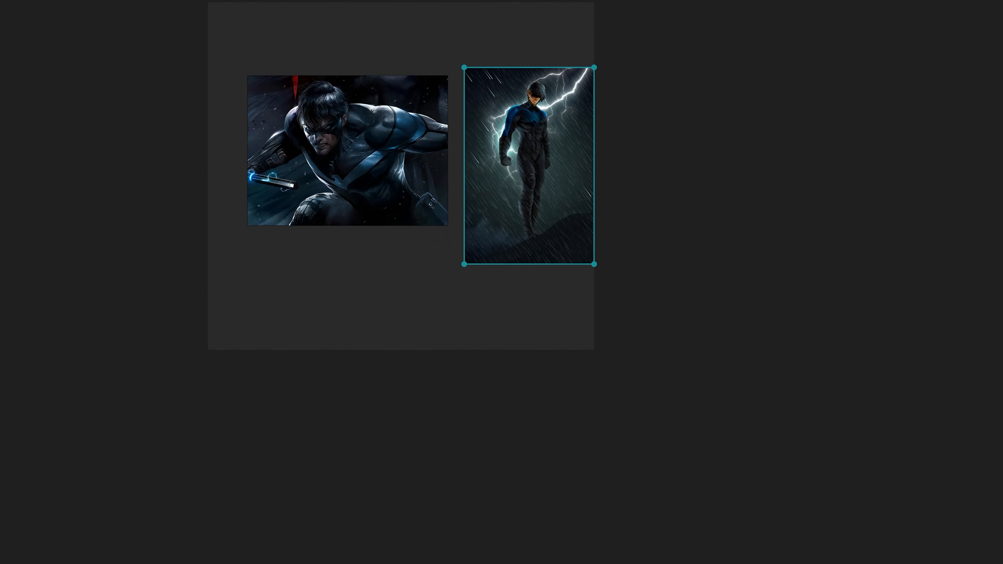
{"action": "key", "text": "ctrl+v"}
{"action": "left_click_drag", "start_coordinate": [297, 277], "coordinate": [293, 276]}
{"action": "key", "text": "ctrl+v"}
{"action": "left_click_drag", "start_coordinate": [410, 282], "coordinate": [298, 344]}
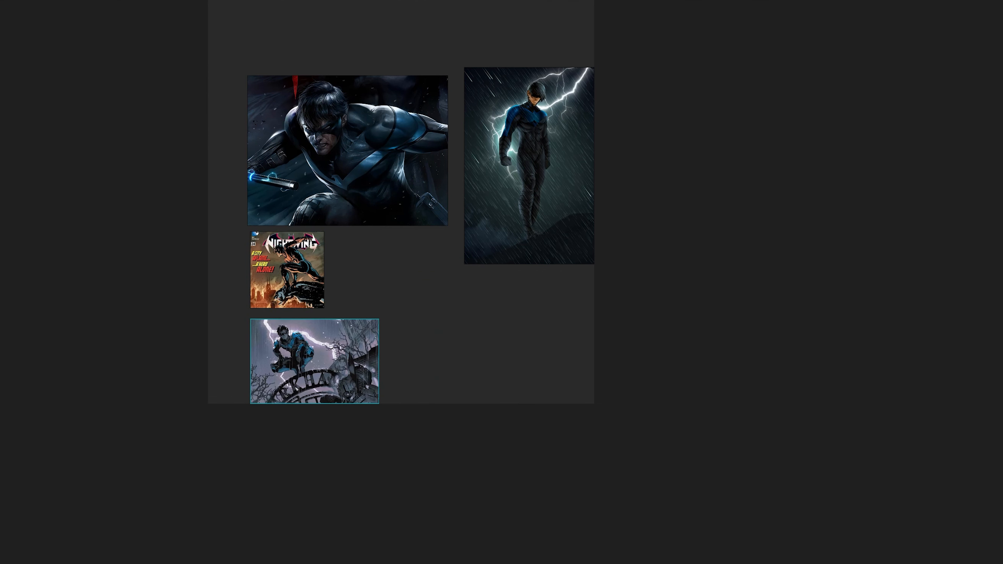
Add the fiery Batman group artwork, the blue city photo and the side-by-side Nightwing costume image to the reference board.
{"action": "key", "text": "ctrl+v"}
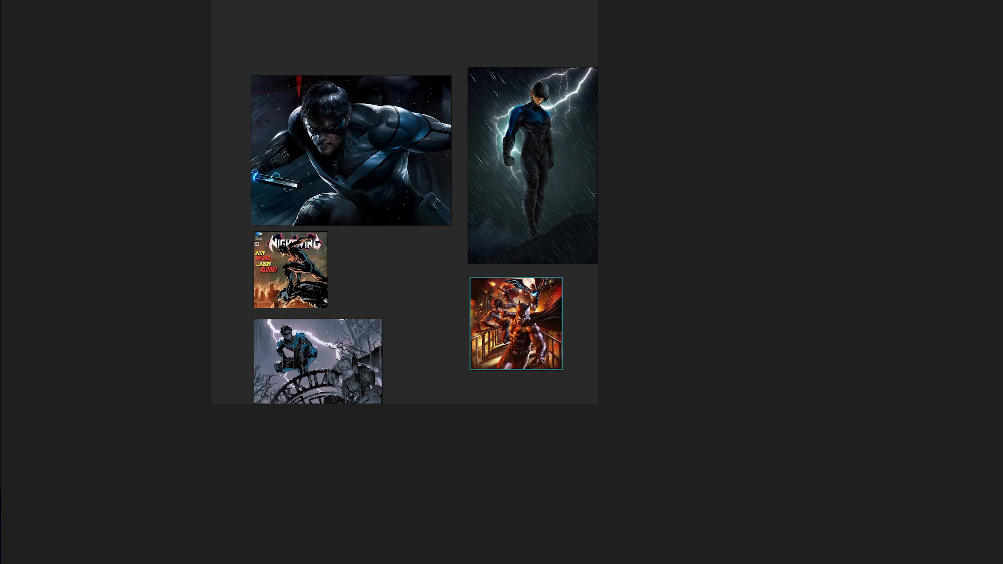
{"action": "key", "text": "ctrl+v"}
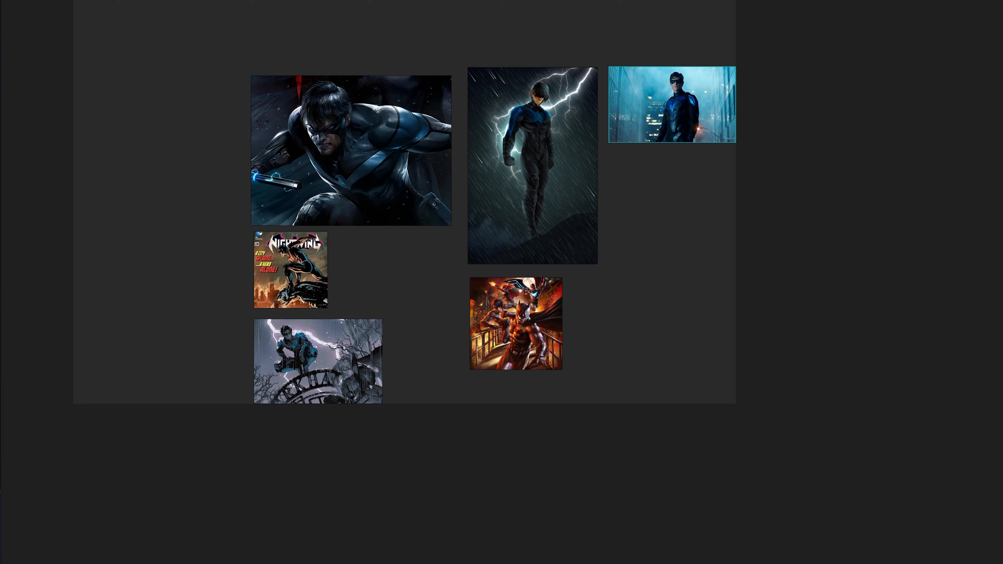
{"action": "key", "text": "ctrl+v"}
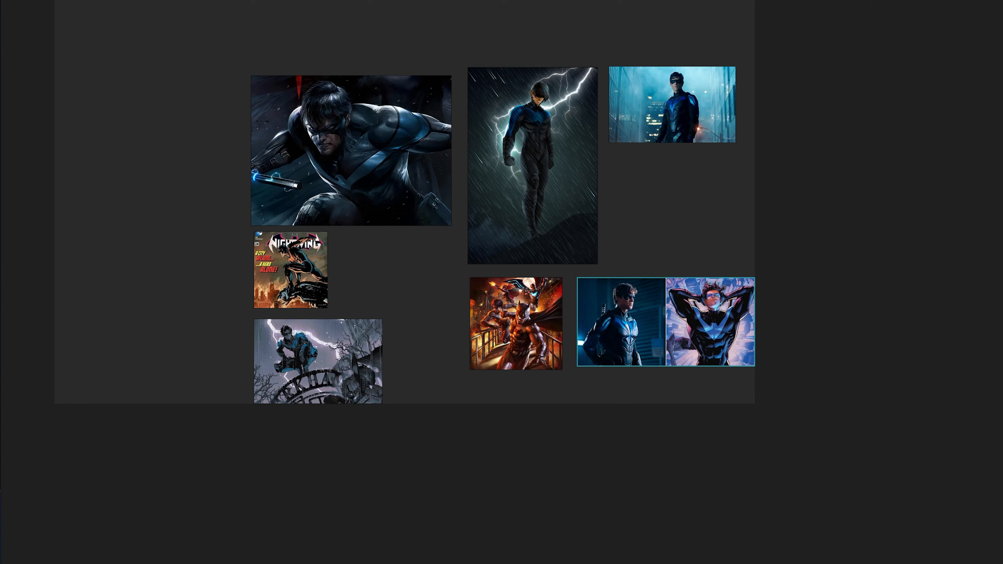
{"action": "key", "text": "ctrl+v"}
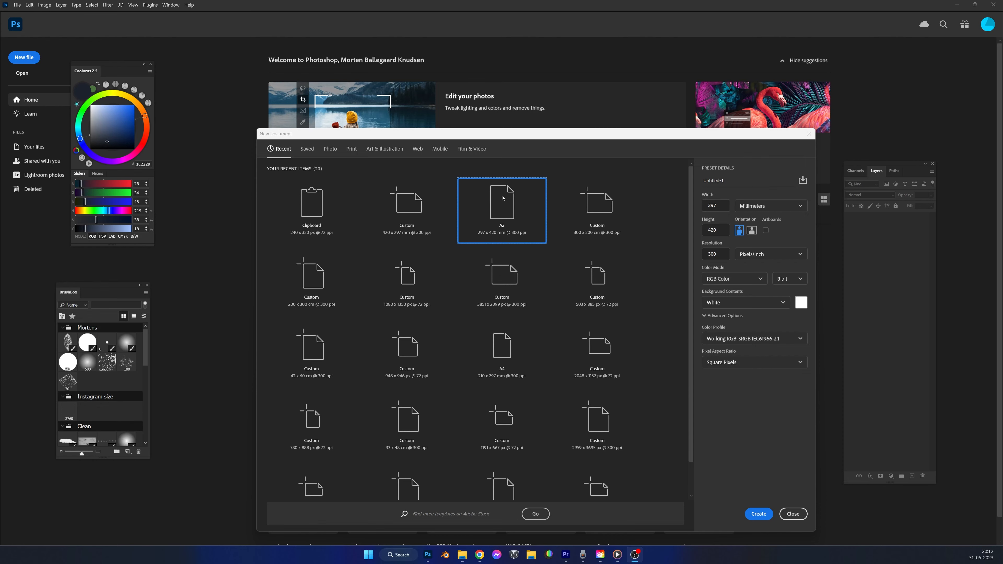
In Photoshop, create a landscape A3 document of 420 x 297 mm at 300 pixels/inch.
{"action": "left_click", "coordinate": [752, 231]}
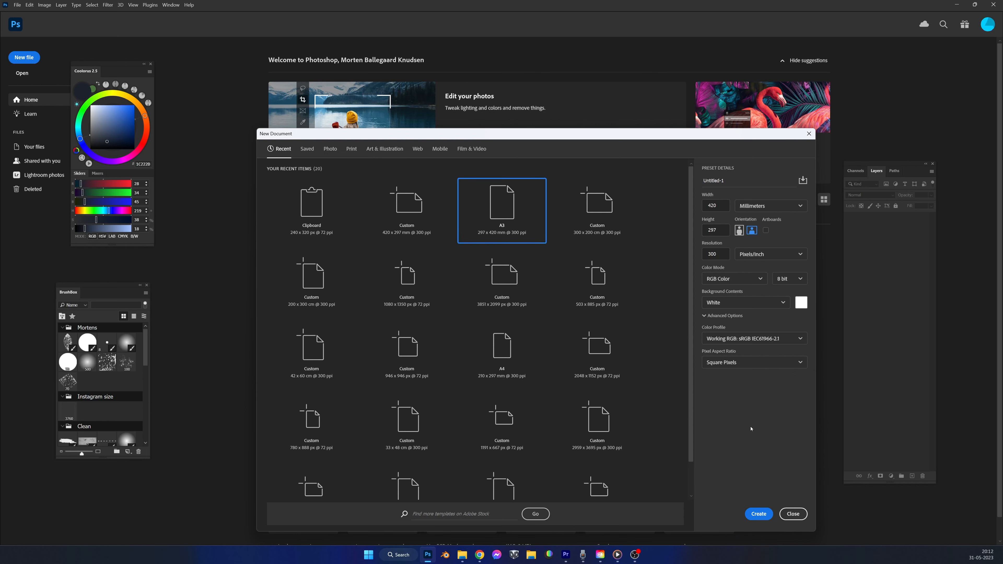
{"action": "left_click", "coordinate": [758, 513]}
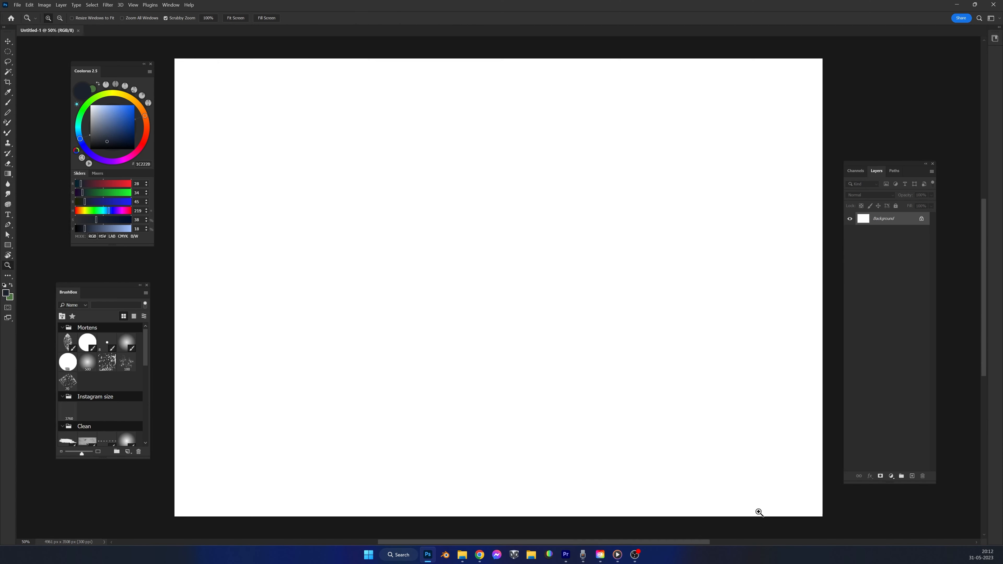
Stamp three portrait frames side by side across the canvas with the Instagram size brush.
{"action": "left_click", "coordinate": [313, 277]}
{"action": "left_click", "coordinate": [500, 276]}
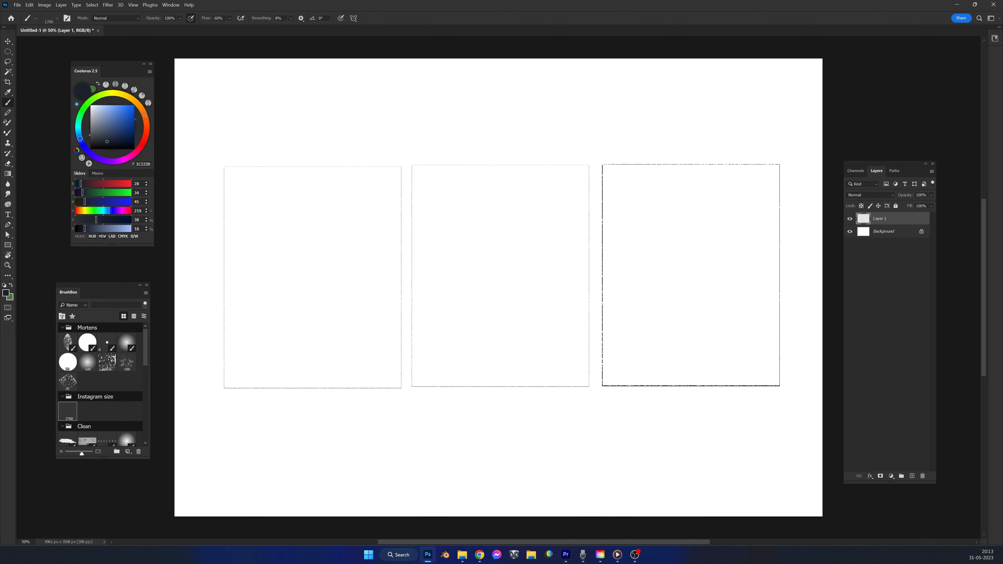
{"action": "left_click", "coordinate": [687, 275]}
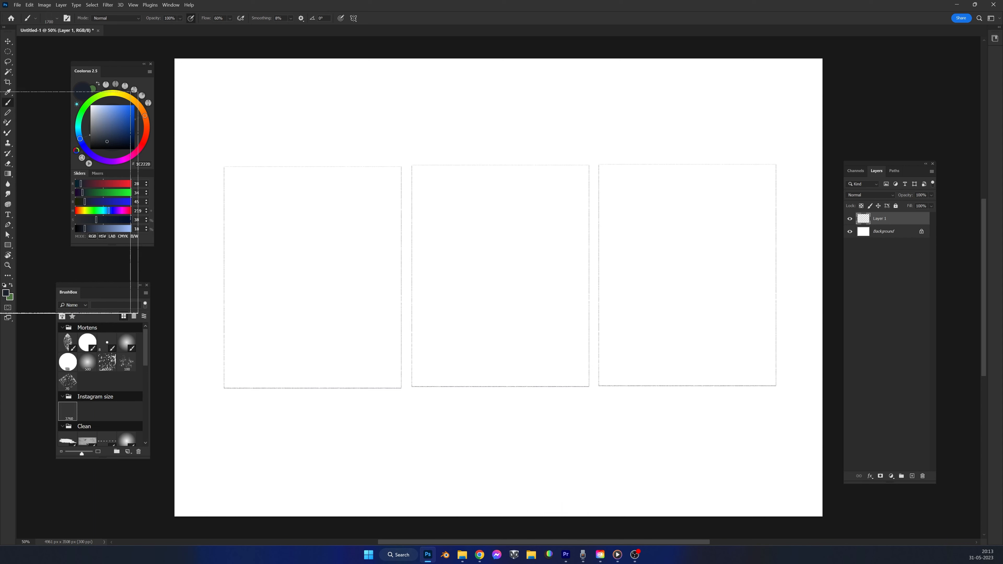
{"action": "left_click", "coordinate": [87, 342]}
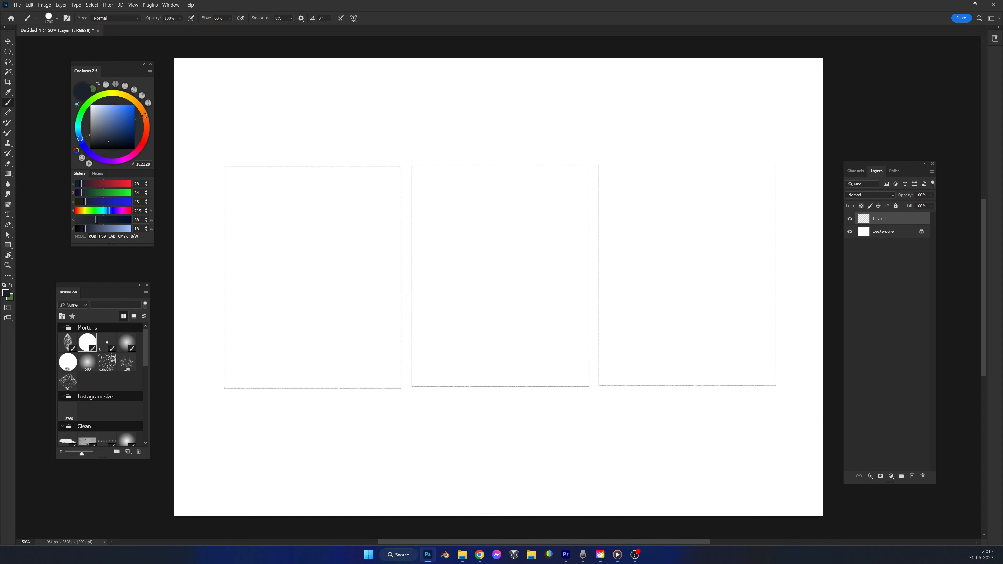
{"action": "left_click", "coordinate": [68, 412]}
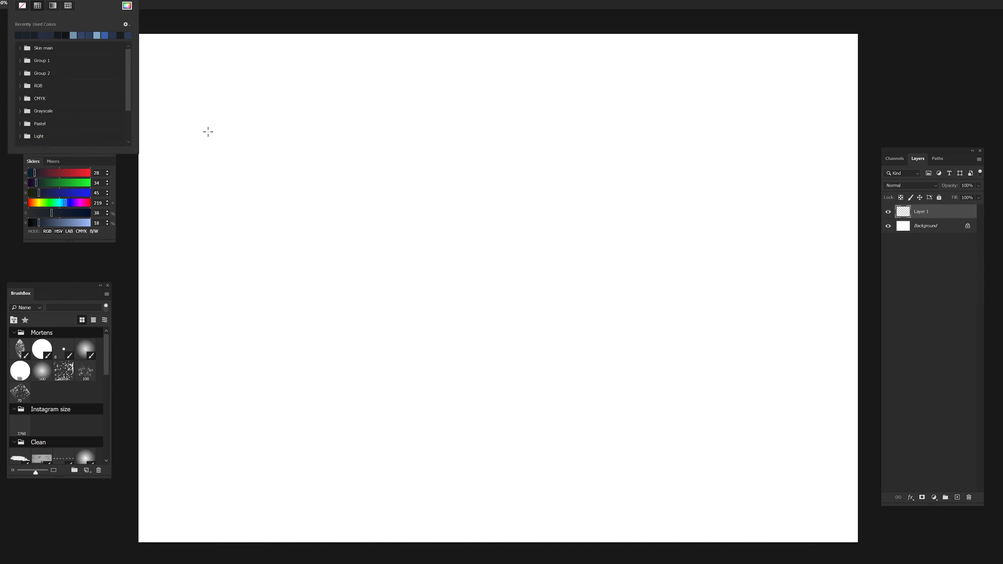
Draw a portrait rectangle shape on the canvas and complete the row of three portrait frames with the Instagram size brush.
{"action": "left_click_drag", "start_coordinate": [237, 147], "coordinate": [404, 394]}
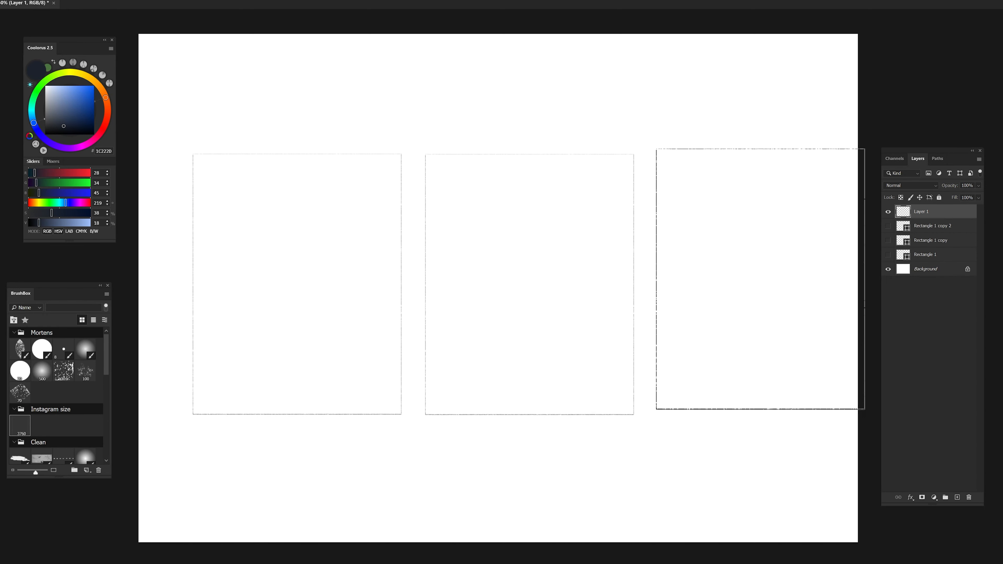
{"action": "left_click", "coordinate": [755, 284]}
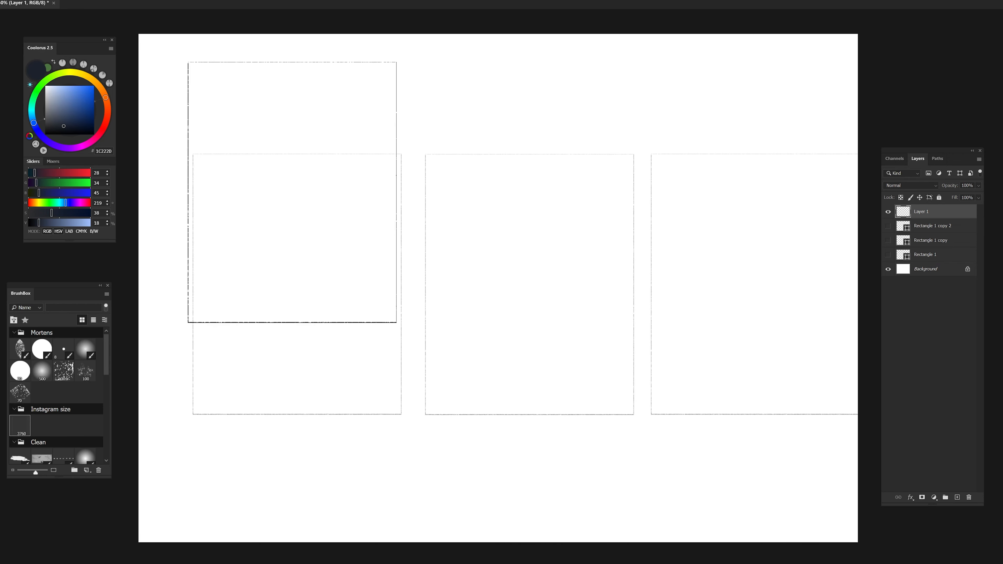
Sketch the tilted head, neck and upper torso of a crouching figure in the middle frame with a thin dark brush.
{"action": "left_click", "coordinate": [41, 349]}
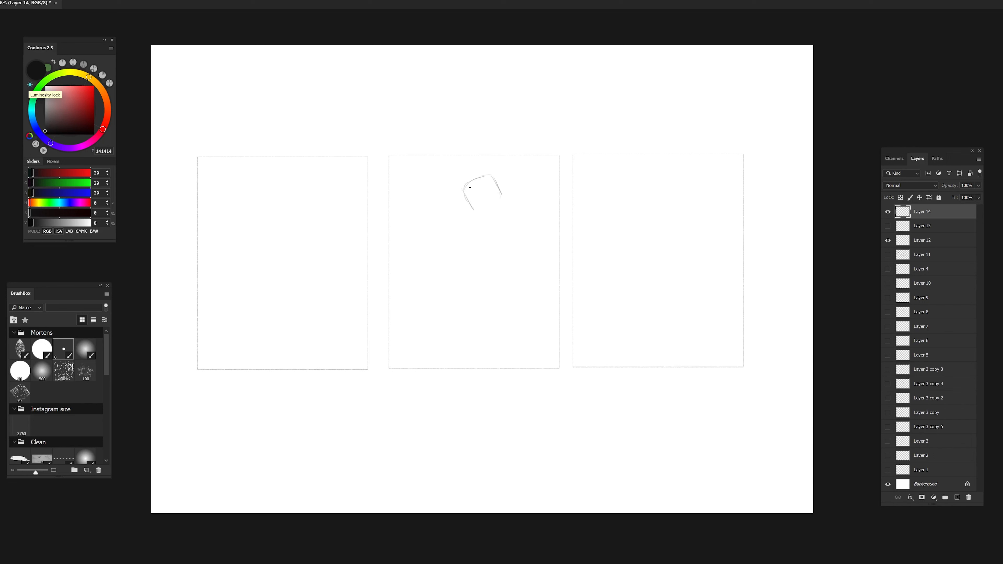
{"action": "left_click_drag", "start_coordinate": [466, 180], "coordinate": [479, 218]}
{"action": "mouse_move", "coordinate": [480, 218]}
{"action": "left_mouse_down"}
{"action": "mouse_move", "coordinate": [515, 215]}
{"action": "mouse_move", "coordinate": [532, 271]}
{"action": "left_mouse_up"}
{"action": "left_click_drag", "start_coordinate": [520, 206], "coordinate": [490, 233]}
{"action": "left_click_drag", "start_coordinate": [510, 207], "coordinate": [529, 199]}
{"action": "left_click_drag", "start_coordinate": [515, 202], "coordinate": [490, 248]}
{"action": "mouse_move", "coordinate": [498, 232]}
{"action": "left_mouse_down"}
{"action": "mouse_move", "coordinate": [531, 248]}
{"action": "mouse_move", "coordinate": [512, 262]}
{"action": "left_mouse_up"}
{"action": "mouse_move", "coordinate": [530, 225]}
{"action": "left_mouse_down"}
{"action": "mouse_move", "coordinate": [526, 253]}
{"action": "mouse_move", "coordinate": [491, 251]}
{"action": "mouse_move", "coordinate": [496, 260]}
{"action": "left_mouse_up"}
{"action": "left_click_drag", "start_coordinate": [503, 266], "coordinate": [533, 289]}
{"action": "left_click_drag", "start_coordinate": [536, 203], "coordinate": [526, 203]}
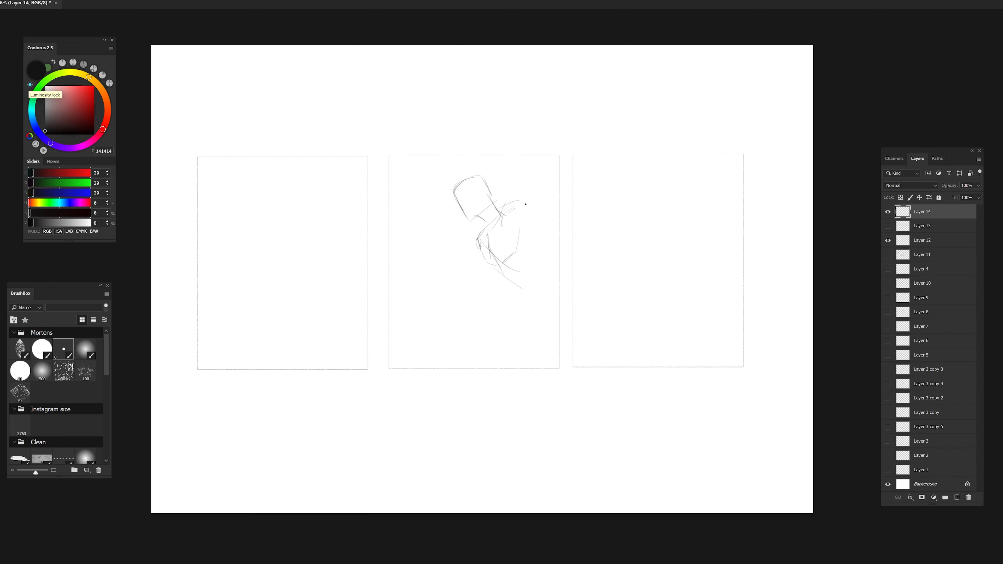
Sketch the crouching figure's back, arms, forward-held baton, waist and bent legs, reaching the middle frame's lower edge.
{"action": "left_click_drag", "start_coordinate": [507, 269], "coordinate": [533, 300]}
{"action": "left_click_drag", "start_coordinate": [501, 210], "coordinate": [486, 233]}
{"action": "mouse_move", "coordinate": [542, 258]}
{"action": "left_mouse_down"}
{"action": "mouse_move", "coordinate": [528, 310]}
{"action": "mouse_move", "coordinate": [462, 338]}
{"action": "left_mouse_up"}
{"action": "left_click_drag", "start_coordinate": [469, 340], "coordinate": [459, 353]}
{"action": "left_click_drag", "start_coordinate": [484, 271], "coordinate": [475, 299]}
{"action": "mouse_move", "coordinate": [527, 228]}
{"action": "left_mouse_down"}
{"action": "mouse_move", "coordinate": [549, 240]}
{"action": "mouse_move", "coordinate": [540, 233]}
{"action": "left_mouse_up"}
{"action": "mouse_move", "coordinate": [519, 216]}
{"action": "left_mouse_down"}
{"action": "mouse_move", "coordinate": [537, 236]}
{"action": "mouse_move", "coordinate": [528, 259]}
{"action": "mouse_move", "coordinate": [545, 275]}
{"action": "mouse_move", "coordinate": [525, 304]}
{"action": "left_mouse_up"}
{"action": "left_click_drag", "start_coordinate": [526, 320], "coordinate": [512, 355]}
{"action": "left_click_drag", "start_coordinate": [441, 295], "coordinate": [452, 310]}
{"action": "left_click_drag", "start_coordinate": [425, 271], "coordinate": [443, 298]}
{"action": "left_click_drag", "start_coordinate": [450, 314], "coordinate": [458, 321]}
{"action": "left_click_drag", "start_coordinate": [414, 273], "coordinate": [433, 266]}
{"action": "left_click_drag", "start_coordinate": [538, 251], "coordinate": [560, 229]}
{"action": "left_click_drag", "start_coordinate": [531, 313], "coordinate": [512, 355]}
{"action": "left_click_drag", "start_coordinate": [529, 329], "coordinate": [556, 365]}
{"action": "left_click_drag", "start_coordinate": [527, 335], "coordinate": [481, 351]}
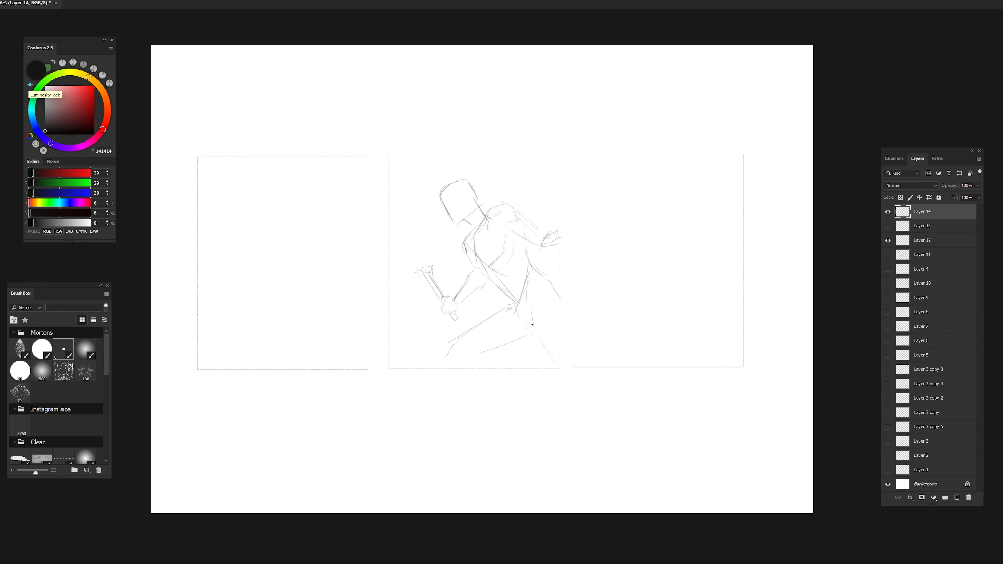
Sketch the head with facial guidelines, the shoulders and the chest of a front-facing standing figure in the right frame.
{"action": "left_click_drag", "start_coordinate": [689, 172], "coordinate": [694, 210]}
{"action": "mouse_move", "coordinate": [681, 171]}
{"action": "left_mouse_down"}
{"action": "mouse_move", "coordinate": [660, 199]}
{"action": "mouse_move", "coordinate": [696, 202]}
{"action": "mouse_move", "coordinate": [660, 183]}
{"action": "left_mouse_up"}
{"action": "left_click_drag", "start_coordinate": [694, 178], "coordinate": [691, 228]}
{"action": "left_click_drag", "start_coordinate": [703, 222], "coordinate": [730, 218]}
{"action": "left_click_drag", "start_coordinate": [670, 191], "coordinate": [676, 218]}
{"action": "left_click_drag", "start_coordinate": [662, 201], "coordinate": [691, 194]}
{"action": "mouse_move", "coordinate": [671, 237]}
{"action": "left_mouse_down"}
{"action": "mouse_move", "coordinate": [676, 290]}
{"action": "mouse_move", "coordinate": [658, 272]}
{"action": "mouse_move", "coordinate": [663, 286]}
{"action": "left_mouse_up"}
{"action": "left_click_drag", "start_coordinate": [676, 283], "coordinate": [694, 280]}
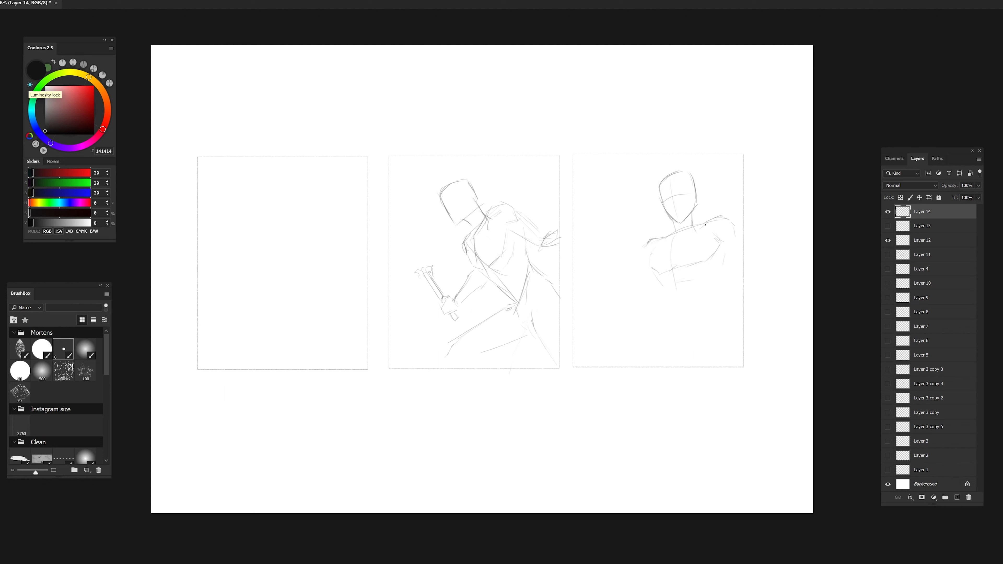
Sketch the standing figure's arms and the sides of its torso down to the waist.
{"action": "mouse_move", "coordinate": [728, 227]}
{"action": "left_mouse_down"}
{"action": "mouse_move", "coordinate": [754, 285]}
{"action": "mouse_move", "coordinate": [731, 326]}
{"action": "left_mouse_up"}
{"action": "mouse_move", "coordinate": [736, 235]}
{"action": "left_mouse_down"}
{"action": "mouse_move", "coordinate": [749, 251]}
{"action": "mouse_move", "coordinate": [738, 239]}
{"action": "left_mouse_up"}
{"action": "left_click_drag", "start_coordinate": [735, 283], "coordinate": [748, 276]}
{"action": "mouse_move", "coordinate": [737, 287]}
{"action": "left_mouse_down"}
{"action": "mouse_move", "coordinate": [727, 317]}
{"action": "mouse_move", "coordinate": [760, 300]}
{"action": "left_mouse_up"}
{"action": "left_click_drag", "start_coordinate": [760, 300], "coordinate": [726, 335]}
{"action": "left_click_drag", "start_coordinate": [647, 269], "coordinate": [646, 304]}
{"action": "left_click_drag", "start_coordinate": [675, 291], "coordinate": [689, 332]}
{"action": "left_click_drag", "start_coordinate": [721, 275], "coordinate": [717, 301]}
Nudge the standing figure sketch slightly sideways and add its forearm and hip lines.
{"action": "key", "text": "v"}
{"action": "left_click_drag", "start_coordinate": [714, 226], "coordinate": [707, 226]}
{"action": "key", "text": "b"}
{"action": "mouse_move", "coordinate": [657, 291]}
{"action": "left_mouse_down"}
{"action": "mouse_move", "coordinate": [665, 311]}
{"action": "mouse_move", "coordinate": [632, 332]}
{"action": "left_mouse_up"}
{"action": "mouse_move", "coordinate": [657, 309]}
{"action": "left_mouse_down"}
{"action": "mouse_move", "coordinate": [636, 342]}
{"action": "mouse_move", "coordinate": [645, 350]}
{"action": "left_mouse_up"}
{"action": "left_click_drag", "start_coordinate": [723, 339], "coordinate": [722, 352]}
Erase the crouching figure from the middle frame and move the standing figure there from the right frame.
{"action": "key", "text": "e"}
{"action": "left_click_drag", "start_coordinate": [442, 292], "coordinate": [513, 282]}
{"action": "key", "text": "v"}
{"action": "left_click_drag", "start_coordinate": [697, 195], "coordinate": [476, 194]}
On a new layer, rough in a leaping figure in the right frame with an oval head, curved spine and slanted shoulder line.
{"action": "key", "text": "b"}
{"action": "key", "text": "ctrl+alt+shift+n"}
{"action": "mouse_move", "coordinate": [723, 359]}
{"action": "left_mouse_down"}
{"action": "mouse_move", "coordinate": [633, 237]}
{"action": "mouse_move", "coordinate": [714, 355]}
{"action": "left_mouse_up"}
{"action": "key", "text": "ctrl+z"}
{"action": "left_click_drag", "start_coordinate": [635, 178], "coordinate": [635, 227]}
{"action": "key", "text": "ctrl+z"}
{"action": "mouse_move", "coordinate": [607, 223]}
{"action": "left_mouse_down"}
{"action": "mouse_move", "coordinate": [661, 233]}
{"action": "mouse_move", "coordinate": [606, 220]}
{"action": "left_mouse_up"}
{"action": "left_click_drag", "start_coordinate": [661, 236], "coordinate": [665, 237]}
{"action": "left_click_drag", "start_coordinate": [608, 232], "coordinate": [623, 250]}
{"action": "left_click_drag", "start_coordinate": [623, 250], "coordinate": [650, 256]}
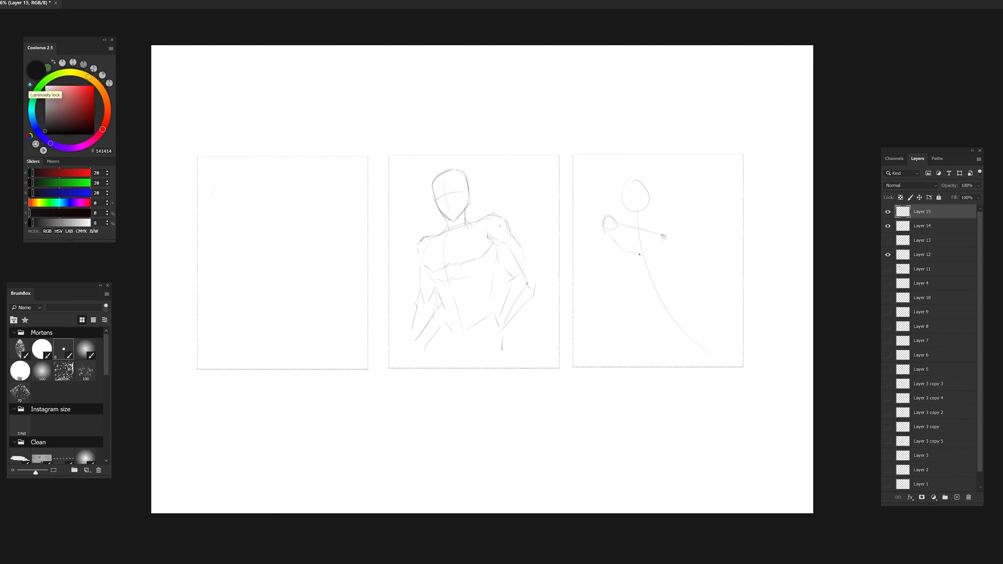
Sketch the leaping figure's tapered ribcage and shoulder joint below the slanted shoulder line.
{"action": "mouse_move", "coordinate": [614, 217]}
{"action": "left_mouse_down"}
{"action": "mouse_move", "coordinate": [658, 231]}
{"action": "mouse_move", "coordinate": [624, 264]}
{"action": "left_mouse_up"}
{"action": "key", "text": "ctrl+z"}
{"action": "left_click_drag", "start_coordinate": [662, 245], "coordinate": [656, 270]}
{"action": "left_click_drag", "start_coordinate": [650, 228], "coordinate": [663, 244]}
{"action": "mouse_move", "coordinate": [664, 246]}
{"action": "left_mouse_down"}
{"action": "mouse_move", "coordinate": [655, 271]}
{"action": "mouse_move", "coordinate": [629, 271]}
{"action": "left_mouse_up"}
{"action": "left_click_drag", "start_coordinate": [627, 264], "coordinate": [653, 263]}
Sketch the leaping figure's pelvis, diagonal hip line and leg stretching toward the frame's lower right corner, and reinforce the shoulder line.
{"action": "left_click_drag", "start_coordinate": [678, 306], "coordinate": [672, 327]}
{"action": "mouse_move", "coordinate": [636, 311]}
{"action": "left_mouse_down"}
{"action": "mouse_move", "coordinate": [660, 326]}
{"action": "mouse_move", "coordinate": [647, 306]}
{"action": "mouse_move", "coordinate": [679, 306]}
{"action": "left_mouse_up"}
{"action": "mouse_move", "coordinate": [638, 311]}
{"action": "left_mouse_down"}
{"action": "mouse_move", "coordinate": [666, 326]}
{"action": "mouse_move", "coordinate": [641, 325]}
{"action": "left_mouse_up"}
{"action": "left_click_drag", "start_coordinate": [637, 315], "coordinate": [645, 312]}
{"action": "left_click_drag", "start_coordinate": [671, 324], "coordinate": [741, 367]}
{"action": "mouse_move", "coordinate": [605, 288]}
{"action": "left_mouse_down"}
{"action": "mouse_move", "coordinate": [636, 309]}
{"action": "mouse_move", "coordinate": [686, 317]}
{"action": "left_mouse_up"}
{"action": "mouse_move", "coordinate": [610, 289]}
{"action": "left_mouse_down"}
{"action": "mouse_move", "coordinate": [642, 312]}
{"action": "mouse_move", "coordinate": [600, 278]}
{"action": "left_mouse_up"}
{"action": "left_click_drag", "start_coordinate": [644, 313], "coordinate": [711, 364]}
{"action": "left_click_drag", "start_coordinate": [685, 354], "coordinate": [694, 364]}
{"action": "left_click_drag", "start_coordinate": [616, 287], "coordinate": [645, 304]}
{"action": "left_click_drag", "start_coordinate": [607, 216], "coordinate": [661, 237]}
{"action": "mouse_move", "coordinate": [637, 295]}
{"action": "left_mouse_down"}
{"action": "mouse_move", "coordinate": [681, 309]}
{"action": "mouse_move", "coordinate": [743, 363]}
{"action": "left_mouse_up"}
Erase the leaping figure's oval head and redraw it with a defined face side, neck and chest centre line.
{"action": "key", "text": "e"}
{"action": "mouse_move", "coordinate": [635, 181]}
{"action": "left_mouse_down"}
{"action": "mouse_move", "coordinate": [644, 209]}
{"action": "mouse_move", "coordinate": [656, 187]}
{"action": "left_mouse_up"}
{"action": "key", "text": "b"}
{"action": "left_click_drag", "start_coordinate": [655, 183], "coordinate": [653, 212]}
{"action": "mouse_move", "coordinate": [628, 206]}
{"action": "left_mouse_down"}
{"action": "mouse_move", "coordinate": [653, 219]}
{"action": "mouse_move", "coordinate": [625, 240]}
{"action": "left_mouse_up"}
{"action": "left_click_drag", "start_coordinate": [636, 222], "coordinate": [647, 265]}
{"action": "mouse_move", "coordinate": [664, 233]}
{"action": "left_mouse_down"}
{"action": "mouse_move", "coordinate": [680, 282]}
{"action": "mouse_move", "coordinate": [705, 285]}
{"action": "left_mouse_up"}
{"action": "key", "text": "ctrl+z"}
Strengthen the ribcage outline, extend the shoulder guide toward the frame's upper left and sketch the foot at the lower edge.
{"action": "key", "text": "e"}
{"action": "key", "text": "b"}
{"action": "left_click_drag", "start_coordinate": [607, 221], "coordinate": [654, 264]}
{"action": "left_click_drag", "start_coordinate": [584, 195], "coordinate": [610, 212]}
{"action": "left_click_drag", "start_coordinate": [688, 350], "coordinate": [706, 364]}
{"action": "left_click_drag", "start_coordinate": [686, 366], "coordinate": [703, 359]}
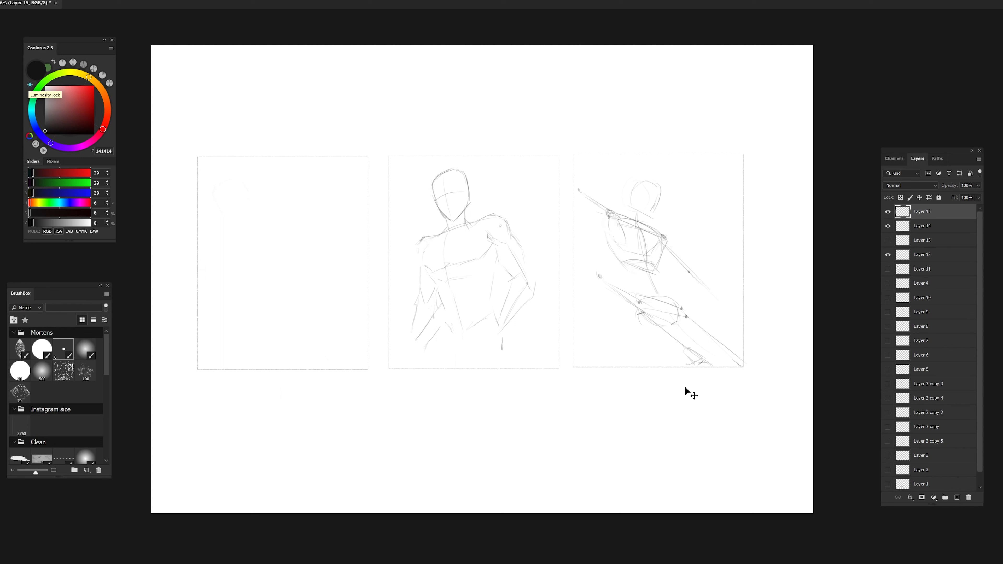
Add a long diagonal guide across the right frame and erase the overextended shoulder guide and the rough arm lines.
{"action": "left_click_drag", "start_coordinate": [578, 191], "coordinate": [587, 237]}
{"action": "mouse_move", "coordinate": [581, 237]}
{"action": "left_mouse_down"}
{"action": "mouse_move", "coordinate": [593, 249]}
{"action": "mouse_move", "coordinate": [580, 236]}
{"action": "left_mouse_up"}
{"action": "left_click_drag", "start_coordinate": [588, 249], "coordinate": [620, 277]}
{"action": "left_click_drag", "start_coordinate": [711, 294], "coordinate": [725, 304]}
{"action": "key", "text": "ctrl+z"}
{"action": "left_click_drag", "start_coordinate": [589, 352], "coordinate": [716, 224]}
{"action": "key", "text": "e"}
{"action": "left_click_drag", "start_coordinate": [596, 201], "coordinate": [618, 276]}
{"action": "left_click_drag", "start_coordinate": [721, 301], "coordinate": [671, 253]}
Sketch the leaping figure's bent left-hand arm, the hand holding a baton, the waist detail and the upper edge of the leg.
{"action": "key", "text": "b"}
{"action": "left_click_drag", "start_coordinate": [608, 217], "coordinate": [583, 270]}
{"action": "left_click_drag", "start_coordinate": [585, 273], "coordinate": [597, 319]}
{"action": "left_click_drag", "start_coordinate": [624, 283], "coordinate": [625, 286]}
{"action": "left_click_drag", "start_coordinate": [606, 282], "coordinate": [686, 348]}
{"action": "left_click_drag", "start_coordinate": [615, 216], "coordinate": [609, 247]}
{"action": "left_click_drag", "start_coordinate": [590, 305], "coordinate": [597, 328]}
{"action": "left_click_drag", "start_coordinate": [579, 289], "coordinate": [588, 307]}
{"action": "mouse_move", "coordinate": [592, 326]}
{"action": "left_mouse_down"}
{"action": "mouse_move", "coordinate": [606, 354]}
{"action": "mouse_move", "coordinate": [616, 343]}
{"action": "left_mouse_up"}
Start the large curved guide in the right frame and sketch the leaping figure's foot, ribcage side and baton-holding arm.
{"action": "left_click_drag", "start_coordinate": [727, 222], "coordinate": [721, 258]}
{"action": "left_click_drag", "start_coordinate": [684, 352], "coordinate": [707, 370]}
{"action": "left_click_drag", "start_coordinate": [667, 230], "coordinate": [655, 268]}
{"action": "left_click_drag", "start_coordinate": [611, 215], "coordinate": [596, 235]}
{"action": "left_click_drag", "start_coordinate": [619, 306], "coordinate": [600, 321]}
Complete the sweeping circular guide behind the leaping figure, then add waist strokes, an upright forearm beside the torso and the neck.
{"action": "left_click_drag", "start_coordinate": [727, 180], "coordinate": [726, 222]}
{"action": "left_click_drag", "start_coordinate": [652, 281], "coordinate": [670, 271]}
{"action": "left_click_drag", "start_coordinate": [677, 232], "coordinate": [679, 259]}
{"action": "left_click_drag", "start_coordinate": [676, 272], "coordinate": [675, 279]}
{"action": "left_click_drag", "start_coordinate": [675, 170], "coordinate": [717, 193]}
{"action": "mouse_move", "coordinate": [701, 290]}
{"action": "left_mouse_down"}
{"action": "mouse_move", "coordinate": [641, 338]}
{"action": "mouse_move", "coordinate": [582, 357]}
{"action": "left_mouse_up"}
{"action": "left_click_drag", "start_coordinate": [630, 207], "coordinate": [660, 194]}
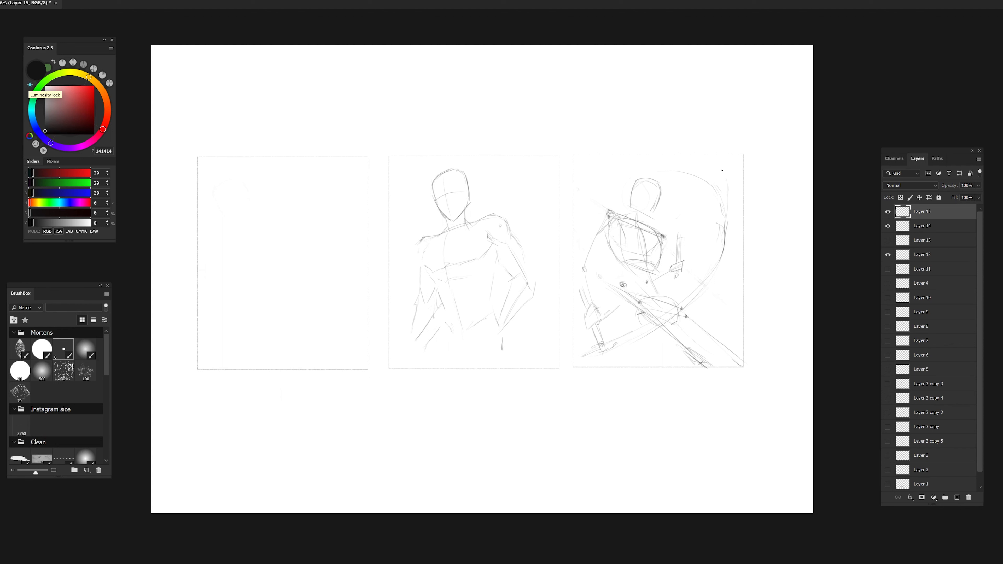
Erase the upright forearm beside the leaping figure's torso and try out a raised arm next to the head.
{"action": "key", "text": "e"}
{"action": "left_click_drag", "start_coordinate": [680, 237], "coordinate": [656, 279]}
{"action": "key", "text": "b"}
{"action": "left_click_drag", "start_coordinate": [689, 249], "coordinate": [665, 214]}
{"action": "left_click_drag", "start_coordinate": [665, 214], "coordinate": [678, 205]}
{"action": "mouse_move", "coordinate": [667, 202]}
{"action": "left_mouse_down"}
{"action": "mouse_move", "coordinate": [682, 211]}
{"action": "mouse_move", "coordinate": [677, 220]}
{"action": "left_mouse_up"}
{"action": "left_click_drag", "start_coordinate": [671, 218], "coordinate": [669, 231]}
{"action": "left_click_drag", "start_coordinate": [673, 177], "coordinate": [678, 222]}
{"action": "key", "text": "e"}
{"action": "key", "text": "b"}
{"action": "left_click_drag", "start_coordinate": [673, 182], "coordinate": [701, 331]}
{"action": "key", "text": "e"}
{"action": "key", "text": "b"}
Draw the arm extending diagonally toward the frame's right edge and add the leaping figure's neck, torso and upper leg contours.
{"action": "left_click_drag", "start_coordinate": [664, 237], "coordinate": [732, 294]}
{"action": "left_click_drag", "start_coordinate": [630, 206], "coordinate": [654, 218]}
{"action": "mouse_move", "coordinate": [633, 189]}
{"action": "left_mouse_down"}
{"action": "mouse_move", "coordinate": [584, 253]}
{"action": "mouse_move", "coordinate": [590, 302]}
{"action": "mouse_move", "coordinate": [673, 325]}
{"action": "left_mouse_up"}
{"action": "mouse_move", "coordinate": [590, 279]}
{"action": "left_mouse_down"}
{"action": "mouse_move", "coordinate": [588, 303]}
{"action": "mouse_move", "coordinate": [654, 311]}
{"action": "left_mouse_up"}
{"action": "left_click_drag", "start_coordinate": [610, 227], "coordinate": [607, 250]}
Add a new layer and try out opening guide, head and shoulder strokes for a figure in the left frame.
{"action": "key", "text": "ctrl+alt+shift+n"}
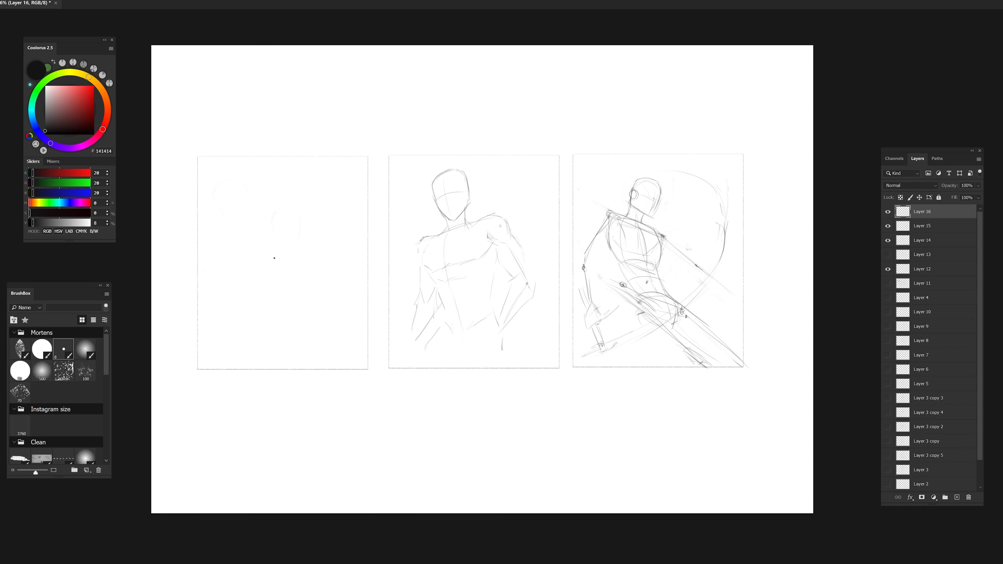
{"action": "left_click_drag", "start_coordinate": [273, 257], "coordinate": [200, 363]}
{"action": "left_click_drag", "start_coordinate": [283, 207], "coordinate": [300, 241]}
{"action": "key", "text": "ctrl+z"}
{"action": "mouse_move", "coordinate": [276, 212]}
{"action": "left_mouse_down"}
{"action": "mouse_move", "coordinate": [297, 236]}
{"action": "mouse_move", "coordinate": [285, 208]}
{"action": "left_mouse_up"}
{"action": "key", "text": "ctrl+z"}
{"action": "mouse_move", "coordinate": [275, 250]}
{"action": "left_mouse_down"}
{"action": "mouse_move", "coordinate": [267, 291]}
{"action": "mouse_move", "coordinate": [278, 296]}
{"action": "mouse_move", "coordinate": [263, 258]}
{"action": "mouse_move", "coordinate": [296, 244]}
{"action": "left_mouse_up"}
{"action": "key", "text": "ctrl+z"}
Sketch the torso of the left-frame figure with its shoulder line, sides, waist and hips.
{"action": "mouse_move", "coordinate": [293, 243]}
{"action": "left_mouse_down"}
{"action": "mouse_move", "coordinate": [301, 251]}
{"action": "mouse_move", "coordinate": [263, 289]}
{"action": "left_mouse_up"}
{"action": "left_click_drag", "start_coordinate": [256, 271], "coordinate": [269, 300]}
{"action": "left_click_drag", "start_coordinate": [265, 253], "coordinate": [280, 244]}
{"action": "left_click_drag", "start_coordinate": [282, 246], "coordinate": [296, 278]}
{"action": "left_click_drag", "start_coordinate": [301, 250], "coordinate": [299, 286]}
{"action": "mouse_move", "coordinate": [267, 318]}
{"action": "left_mouse_down"}
{"action": "mouse_move", "coordinate": [285, 326]}
{"action": "mouse_move", "coordinate": [265, 320]}
{"action": "left_mouse_up"}
{"action": "left_click_drag", "start_coordinate": [293, 280], "coordinate": [280, 288]}
{"action": "mouse_move", "coordinate": [275, 278]}
{"action": "left_mouse_down"}
{"action": "mouse_move", "coordinate": [288, 284]}
{"action": "mouse_move", "coordinate": [271, 319]}
{"action": "left_mouse_up"}
{"action": "left_click_drag", "start_coordinate": [287, 296], "coordinate": [281, 324]}
Block in the left-frame figure's spread legs and long limb lines reaching toward the frame's right side.
{"action": "mouse_move", "coordinate": [289, 314]}
{"action": "left_mouse_down"}
{"action": "mouse_move", "coordinate": [294, 333]}
{"action": "mouse_move", "coordinate": [329, 348]}
{"action": "left_mouse_up"}
{"action": "left_click_drag", "start_coordinate": [265, 331], "coordinate": [232, 364]}
{"action": "left_click_drag", "start_coordinate": [268, 267], "coordinate": [319, 285]}
{"action": "mouse_move", "coordinate": [268, 261]}
{"action": "left_mouse_down"}
{"action": "mouse_move", "coordinate": [301, 277]}
{"action": "mouse_move", "coordinate": [334, 262]}
{"action": "mouse_move", "coordinate": [321, 206]}
{"action": "left_mouse_up"}
{"action": "mouse_move", "coordinate": [318, 204]}
{"action": "left_mouse_down"}
{"action": "mouse_move", "coordinate": [307, 198]}
{"action": "mouse_move", "coordinate": [307, 207]}
{"action": "left_mouse_up"}
{"action": "left_click_drag", "start_coordinate": [336, 353], "coordinate": [340, 354]}
{"action": "left_click_drag", "start_coordinate": [284, 215], "coordinate": [284, 242]}
{"action": "mouse_move", "coordinate": [293, 325]}
{"action": "left_mouse_down"}
{"action": "mouse_move", "coordinate": [334, 352]}
{"action": "mouse_move", "coordinate": [314, 334]}
{"action": "mouse_move", "coordinate": [248, 356]}
{"action": "left_mouse_up"}
Add short detail strokes around the ends of the left-frame figure's arms and at its lower foot.
{"action": "left_click_drag", "start_coordinate": [312, 277], "coordinate": [304, 285]}
{"action": "left_click_drag", "start_coordinate": [328, 252], "coordinate": [333, 266]}
{"action": "mouse_move", "coordinate": [335, 252]}
{"action": "left_mouse_down"}
{"action": "mouse_move", "coordinate": [339, 269]}
{"action": "mouse_move", "coordinate": [353, 240]}
{"action": "left_mouse_up"}
{"action": "left_click_drag", "start_coordinate": [315, 185], "coordinate": [306, 193]}
{"action": "left_click_drag", "start_coordinate": [301, 206], "coordinate": [278, 228]}
{"action": "left_click_drag", "start_coordinate": [238, 357], "coordinate": [229, 369]}
Sketch the left-frame figure's head and face line and strengthen its chest, waist and thigh contours.
{"action": "left_click_drag", "start_coordinate": [264, 266], "coordinate": [271, 292]}
{"action": "left_click_drag", "start_coordinate": [269, 224], "coordinate": [277, 243]}
{"action": "left_click_drag", "start_coordinate": [270, 226], "coordinate": [289, 211]}
{"action": "mouse_move", "coordinate": [287, 211]}
{"action": "left_mouse_down"}
{"action": "mouse_move", "coordinate": [299, 234]}
{"action": "mouse_move", "coordinate": [288, 246]}
{"action": "left_mouse_up"}
{"action": "left_click_drag", "start_coordinate": [277, 240], "coordinate": [286, 246]}
{"action": "mouse_move", "coordinate": [279, 243]}
{"action": "left_mouse_down"}
{"action": "mouse_move", "coordinate": [266, 264]}
{"action": "mouse_move", "coordinate": [275, 293]}
{"action": "left_mouse_up"}
{"action": "key", "text": "ctrl+z"}
{"action": "left_click_drag", "start_coordinate": [297, 250], "coordinate": [299, 270]}
{"action": "left_click_drag", "start_coordinate": [275, 262], "coordinate": [296, 249]}
{"action": "left_click_drag", "start_coordinate": [296, 287], "coordinate": [291, 311]}
{"action": "left_click_drag", "start_coordinate": [298, 324], "coordinate": [322, 340]}
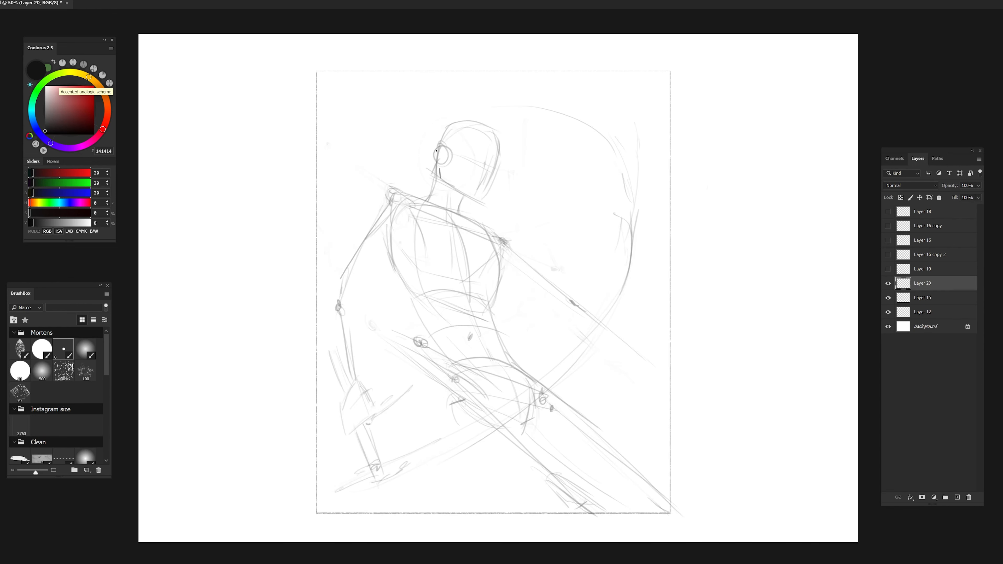
Darken the leaping figure's jaw, neck, face side and crown in the enlarged right-frame sketch.
{"action": "left_click_drag", "start_coordinate": [441, 169], "coordinate": [445, 182]}
{"action": "mouse_move", "coordinate": [445, 182]}
{"action": "left_mouse_down"}
{"action": "mouse_move", "coordinate": [453, 187]}
{"action": "mouse_move", "coordinate": [421, 199]}
{"action": "mouse_move", "coordinate": [474, 197]}
{"action": "left_mouse_up"}
{"action": "left_click_drag", "start_coordinate": [461, 202], "coordinate": [460, 206]}
{"action": "left_click_drag", "start_coordinate": [501, 136], "coordinate": [497, 165]}
{"action": "left_click_drag", "start_coordinate": [462, 116], "coordinate": [482, 121]}
{"action": "key", "text": "e"}
{"action": "key", "text": "b"}
Redraw the leaping figure's jaw down to the chin and erase the stray strokes on the neck.
{"action": "mouse_move", "coordinate": [439, 170]}
{"action": "left_mouse_down"}
{"action": "mouse_move", "coordinate": [455, 222]}
{"action": "mouse_move", "coordinate": [474, 204]}
{"action": "left_mouse_up"}
{"action": "key", "text": "e"}
{"action": "left_click_drag", "start_coordinate": [465, 200], "coordinate": [460, 216]}
{"action": "key", "text": "b"}
{"action": "left_click_drag", "start_coordinate": [496, 178], "coordinate": [476, 208]}
{"action": "left_click_drag", "start_coordinate": [450, 186], "coordinate": [471, 200]}
Draw the leaping figure's neck-to-shoulder slopes, collar area and chest centre line.
{"action": "mouse_move", "coordinate": [442, 169]}
{"action": "left_mouse_down"}
{"action": "mouse_move", "coordinate": [447, 185]}
{"action": "mouse_move", "coordinate": [375, 195]}
{"action": "left_mouse_up"}
{"action": "left_click_drag", "start_coordinate": [375, 198], "coordinate": [373, 215]}
{"action": "mouse_move", "coordinate": [388, 220]}
{"action": "left_mouse_down"}
{"action": "mouse_move", "coordinate": [411, 218]}
{"action": "mouse_move", "coordinate": [421, 193]}
{"action": "left_mouse_up"}
{"action": "left_click_drag", "start_coordinate": [414, 193], "coordinate": [431, 207]}
{"action": "mouse_move", "coordinate": [462, 202]}
{"action": "left_mouse_down"}
{"action": "mouse_move", "coordinate": [458, 228]}
{"action": "mouse_move", "coordinate": [498, 233]}
{"action": "left_mouse_up"}
{"action": "mouse_move", "coordinate": [480, 226]}
{"action": "left_mouse_down"}
{"action": "mouse_move", "coordinate": [491, 247]}
{"action": "mouse_move", "coordinate": [468, 261]}
{"action": "mouse_move", "coordinate": [472, 277]}
{"action": "left_mouse_up"}
Strengthen the side of the leaping figure's face and add the guide line across it.
{"action": "left_click_drag", "start_coordinate": [495, 133], "coordinate": [494, 158]}
{"action": "left_click_drag", "start_coordinate": [491, 167], "coordinate": [478, 196]}
{"action": "left_click_drag", "start_coordinate": [458, 155], "coordinate": [496, 166]}
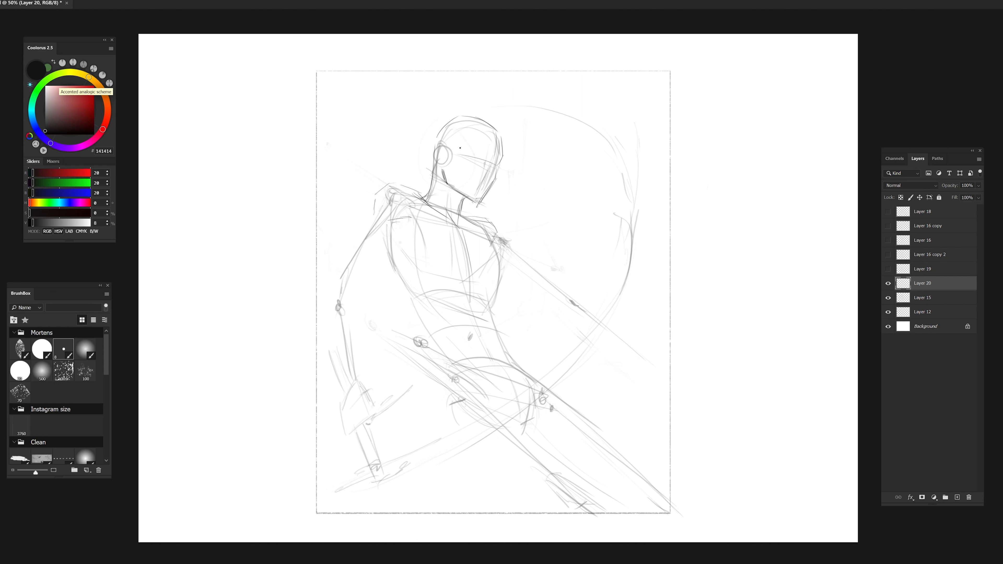
Sketch the chest contours and the centre line down the abdomen, undoing the unwanted strokes.
{"action": "mouse_move", "coordinate": [490, 236]}
{"action": "left_mouse_down"}
{"action": "mouse_move", "coordinate": [502, 271]}
{"action": "mouse_move", "coordinate": [490, 289]}
{"action": "left_mouse_up"}
{"action": "mouse_move", "coordinate": [500, 273]}
{"action": "left_mouse_down"}
{"action": "mouse_move", "coordinate": [506, 302]}
{"action": "mouse_move", "coordinate": [471, 275]}
{"action": "left_mouse_up"}
{"action": "mouse_move", "coordinate": [399, 226]}
{"action": "left_mouse_down"}
{"action": "mouse_move", "coordinate": [428, 273]}
{"action": "mouse_move", "coordinate": [450, 281]}
{"action": "mouse_move", "coordinate": [463, 238]}
{"action": "left_mouse_up"}
{"action": "left_click_drag", "start_coordinate": [473, 281], "coordinate": [484, 336]}
{"action": "left_click_drag", "start_coordinate": [487, 335], "coordinate": [489, 342]}
{"action": "key", "text": "ctrl+z"}
{"action": "key", "text": "ctrl+z"}
{"action": "key", "text": "ctrl+z"}
{"action": "key", "text": "ctrl+z"}
{"action": "key", "text": "ctrl+z"}
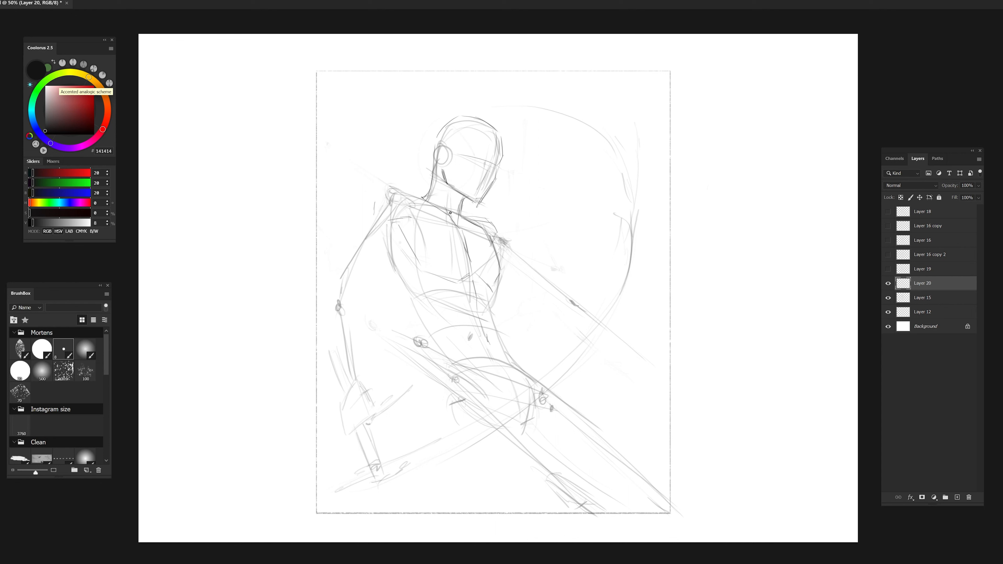
Draw the leaping figure's collarbone line and rounded left-hand shoulder with the slope up to the neck.
{"action": "left_click_drag", "start_coordinate": [405, 190], "coordinate": [450, 215]}
{"action": "mouse_move", "coordinate": [388, 187]}
{"action": "left_mouse_down"}
{"action": "mouse_move", "coordinate": [369, 200]}
{"action": "mouse_move", "coordinate": [363, 226]}
{"action": "left_mouse_up"}
{"action": "left_click_drag", "start_coordinate": [399, 187], "coordinate": [423, 199]}
Draw the waist contour down to the hip and rework the lower end of the abdomen's centre line.
{"action": "mouse_move", "coordinate": [494, 290]}
{"action": "left_mouse_down"}
{"action": "mouse_move", "coordinate": [493, 310]}
{"action": "mouse_move", "coordinate": [524, 372]}
{"action": "left_mouse_up"}
{"action": "key", "text": "e"}
{"action": "left_click_drag", "start_coordinate": [491, 344], "coordinate": [483, 331]}
{"action": "key", "text": "b"}
{"action": "mouse_move", "coordinate": [482, 323]}
{"action": "left_mouse_down"}
{"action": "mouse_move", "coordinate": [492, 343]}
{"action": "mouse_move", "coordinate": [438, 309]}
{"action": "mouse_move", "coordinate": [491, 364]}
{"action": "left_mouse_up"}
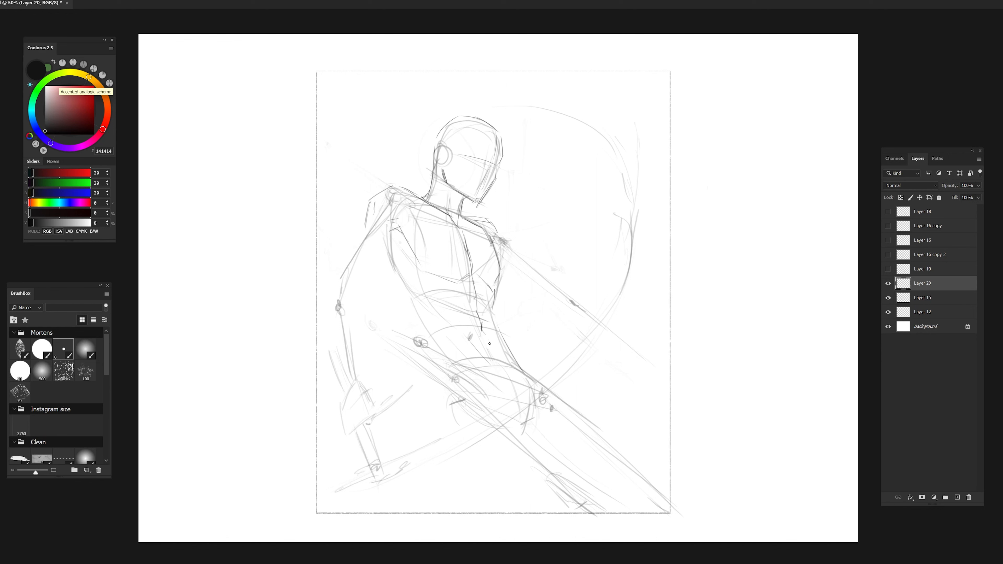
Reinforce the waist-to-hip contour, erase part of the left-hand chest edge and add lower ribcage strokes.
{"action": "left_click_drag", "start_coordinate": [493, 320], "coordinate": [525, 369]}
{"action": "key", "text": "e"}
{"action": "mouse_move", "coordinate": [399, 226]}
{"action": "left_mouse_down"}
{"action": "mouse_move", "coordinate": [419, 262]}
{"action": "mouse_move", "coordinate": [407, 251]}
{"action": "left_mouse_up"}
{"action": "key", "text": "b"}
{"action": "left_click_drag", "start_coordinate": [449, 283], "coordinate": [469, 276]}
{"action": "left_click_drag", "start_coordinate": [488, 340], "coordinate": [499, 360]}
Erase excess strokes on the ribcage and right-hand shoulder, and redraw the neck and underside of the jaw.
{"action": "key", "text": "e"}
{"action": "left_click_drag", "start_coordinate": [453, 275], "coordinate": [460, 274]}
{"action": "left_click_drag", "start_coordinate": [494, 232], "coordinate": [475, 220]}
{"action": "key", "text": "b"}
{"action": "left_click_drag", "start_coordinate": [460, 206], "coordinate": [461, 222]}
{"action": "left_click_drag", "start_coordinate": [447, 185], "coordinate": [460, 200]}
{"action": "left_click_drag", "start_coordinate": [455, 194], "coordinate": [475, 202]}
Sketch the left-hand upper arm's outer contour and armpit line, clean up the shoulder edge and undo the overlong arm stroke.
{"action": "left_click_drag", "start_coordinate": [363, 219], "coordinate": [341, 241]}
{"action": "mouse_move", "coordinate": [342, 243]}
{"action": "left_mouse_down"}
{"action": "mouse_move", "coordinate": [333, 284]}
{"action": "mouse_move", "coordinate": [376, 270]}
{"action": "mouse_move", "coordinate": [392, 239]}
{"action": "left_mouse_up"}
{"action": "key", "text": "e"}
{"action": "mouse_move", "coordinate": [373, 212]}
{"action": "left_mouse_down"}
{"action": "mouse_move", "coordinate": [367, 227]}
{"action": "mouse_move", "coordinate": [363, 220]}
{"action": "left_mouse_up"}
{"action": "key", "text": "b"}
{"action": "mouse_move", "coordinate": [364, 220]}
{"action": "left_mouse_down"}
{"action": "mouse_move", "coordinate": [336, 263]}
{"action": "mouse_move", "coordinate": [383, 261]}
{"action": "mouse_move", "coordinate": [394, 235]}
{"action": "mouse_move", "coordinate": [356, 317]}
{"action": "left_mouse_up"}
{"action": "key", "text": "ctrl+z"}
Erase the straight guide inside the left-hand upper arm and redraw its inner contour from armpit to elbow.
{"action": "key", "text": "e"}
{"action": "left_click_drag", "start_coordinate": [391, 238], "coordinate": [353, 296]}
{"action": "key", "text": "b"}
{"action": "left_click_drag", "start_coordinate": [379, 264], "coordinate": [353, 290]}
{"action": "left_click_drag", "start_coordinate": [395, 233], "coordinate": [375, 270]}
{"action": "left_click_drag", "start_coordinate": [384, 259], "coordinate": [369, 277]}
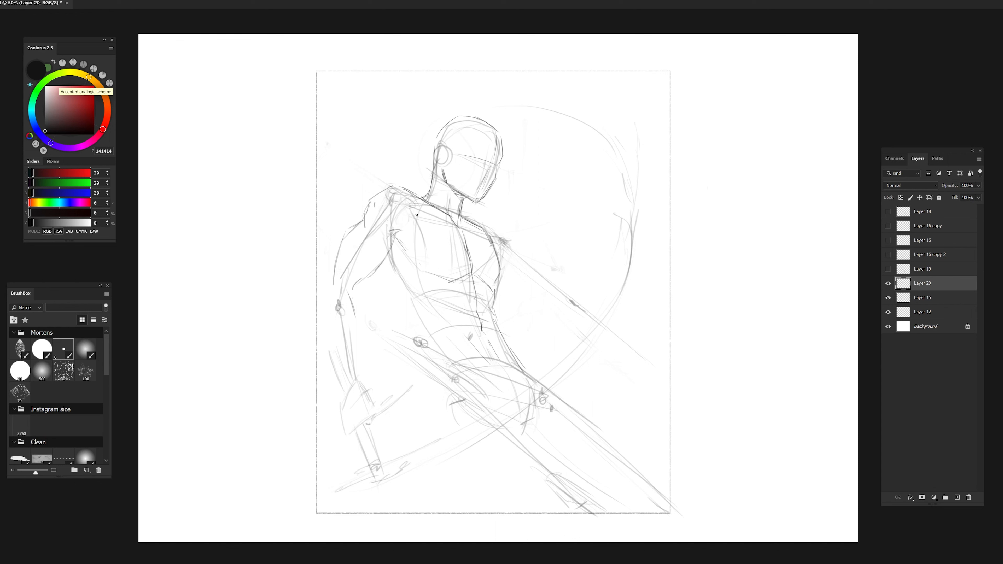
Erase the right-hand collarbone line and redraw it from the base of the neck to the shoulder.
{"action": "key", "text": "e"}
{"action": "left_click_drag", "start_coordinate": [484, 232], "coordinate": [463, 217]}
{"action": "key", "text": "b"}
{"action": "left_click_drag", "start_coordinate": [465, 218], "coordinate": [484, 231]}
Draw the left-hand flank line, the chest's lower edge and a groin line, and start the outer elbow contour.
{"action": "left_click_drag", "start_coordinate": [383, 263], "coordinate": [410, 326]}
{"action": "left_click_drag", "start_coordinate": [397, 236], "coordinate": [427, 269]}
{"action": "key", "text": "ctrl+z"}
{"action": "left_click_drag", "start_coordinate": [427, 271], "coordinate": [456, 279]}
{"action": "left_click_drag", "start_coordinate": [535, 377], "coordinate": [533, 421]}
{"action": "left_click_drag", "start_coordinate": [329, 281], "coordinate": [321, 296]}
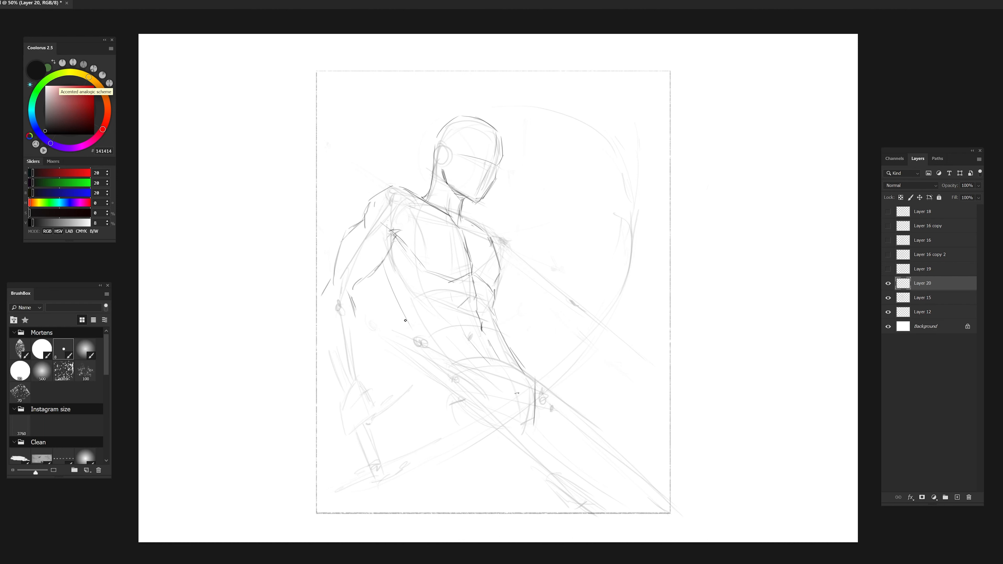
Sketch the raised right-hand thigh's upper edge and the lower thigh's long inner line, undoing the stray strokes.
{"action": "mouse_move", "coordinate": [529, 374]}
{"action": "left_mouse_down"}
{"action": "mouse_move", "coordinate": [616, 348]}
{"action": "mouse_move", "coordinate": [684, 350]}
{"action": "left_mouse_up"}
{"action": "key", "text": "ctrl+z"}
{"action": "key", "text": "ctrl+z"}
{"action": "left_click_drag", "start_coordinate": [530, 421], "coordinate": [580, 425]}
{"action": "key", "text": "ctrl+z"}
{"action": "left_click_drag", "start_coordinate": [513, 407], "coordinate": [571, 503]}
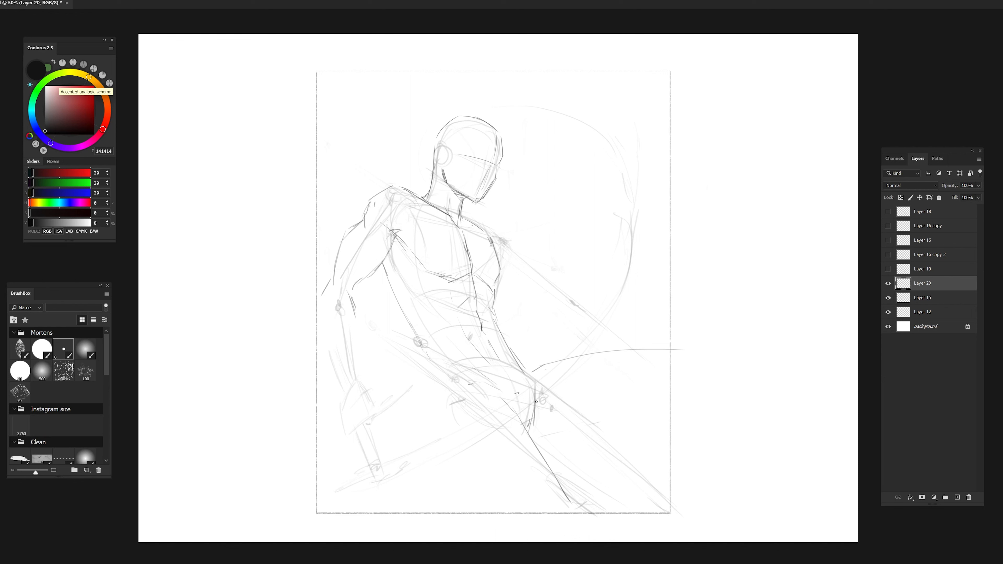
{"action": "key", "text": "ctrl+z"}
{"action": "key", "text": "ctrl+z"}
Sketch the groin, the left-hand waist and hip and the lower thigh's outer contour, and restate the inner upper arm.
{"action": "left_click_drag", "start_coordinate": [532, 389], "coordinate": [530, 436]}
{"action": "left_click_drag", "start_coordinate": [411, 326], "coordinate": [427, 380]}
{"action": "left_click_drag", "start_coordinate": [424, 416], "coordinate": [442, 452]}
{"action": "mouse_move", "coordinate": [435, 369]}
{"action": "left_mouse_down"}
{"action": "mouse_move", "coordinate": [425, 393]}
{"action": "mouse_move", "coordinate": [432, 373]}
{"action": "left_mouse_up"}
{"action": "left_click_drag", "start_coordinate": [494, 400], "coordinate": [522, 428]}
{"action": "left_click_drag", "start_coordinate": [394, 246], "coordinate": [351, 292]}
{"action": "mouse_move", "coordinate": [447, 433]}
{"action": "left_mouse_down"}
{"action": "mouse_move", "coordinate": [475, 506]}
{"action": "mouse_move", "coordinate": [448, 455]}
{"action": "left_mouse_up"}
Sketch the right-hand thigh's underside and reinforce the crease where the waist meets the raised leg.
{"action": "mouse_move", "coordinate": [535, 442]}
{"action": "left_mouse_down"}
{"action": "mouse_move", "coordinate": [650, 406]}
{"action": "mouse_move", "coordinate": [585, 478]}
{"action": "left_mouse_up"}
{"action": "left_click_drag", "start_coordinate": [508, 346], "coordinate": [523, 371]}
{"action": "left_click_drag", "start_coordinate": [610, 428], "coordinate": [674, 394]}
{"action": "mouse_move", "coordinate": [523, 368]}
{"action": "left_mouse_down"}
{"action": "mouse_move", "coordinate": [605, 351]}
{"action": "mouse_move", "coordinate": [541, 367]}
{"action": "left_mouse_up"}
{"action": "key", "text": "e"}
{"action": "key", "text": "b"}
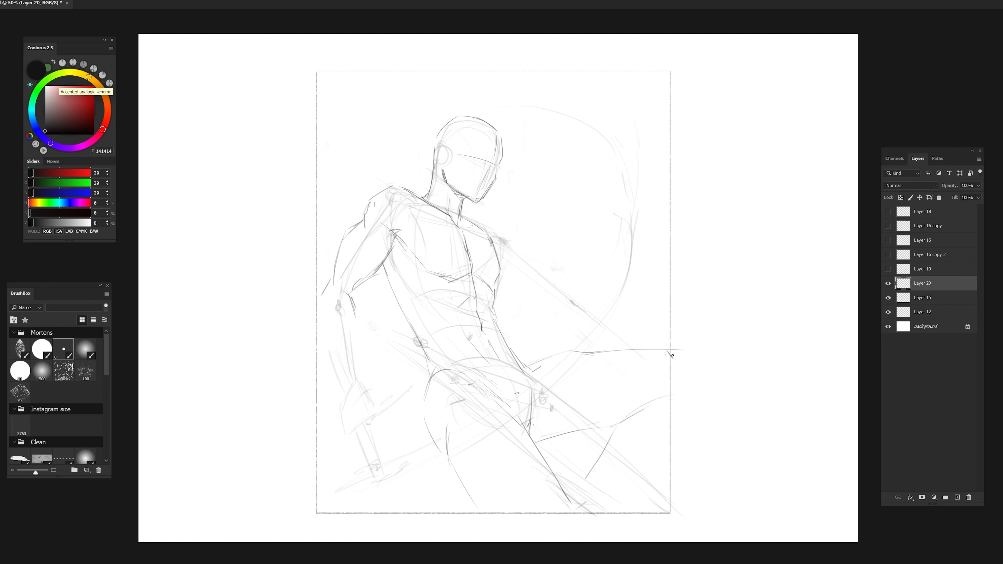
Lasso the head, shift it slightly upward with a transform, deselect it and redraw the front of the neck.
{"action": "key", "text": "l"}
{"action": "mouse_move", "coordinate": [501, 197]}
{"action": "left_mouse_down"}
{"action": "mouse_move", "coordinate": [510, 190]}
{"action": "mouse_move", "coordinate": [501, 197]}
{"action": "left_mouse_up"}
{"action": "key", "text": "ctrl+t"}
{"action": "left_click_drag", "start_coordinate": [483, 124], "coordinate": [484, 117]}
{"action": "key", "text": "Return"}
{"action": "key", "text": "ctrl+d"}
{"action": "left_click_drag", "start_coordinate": [462, 198], "coordinate": [459, 213]}
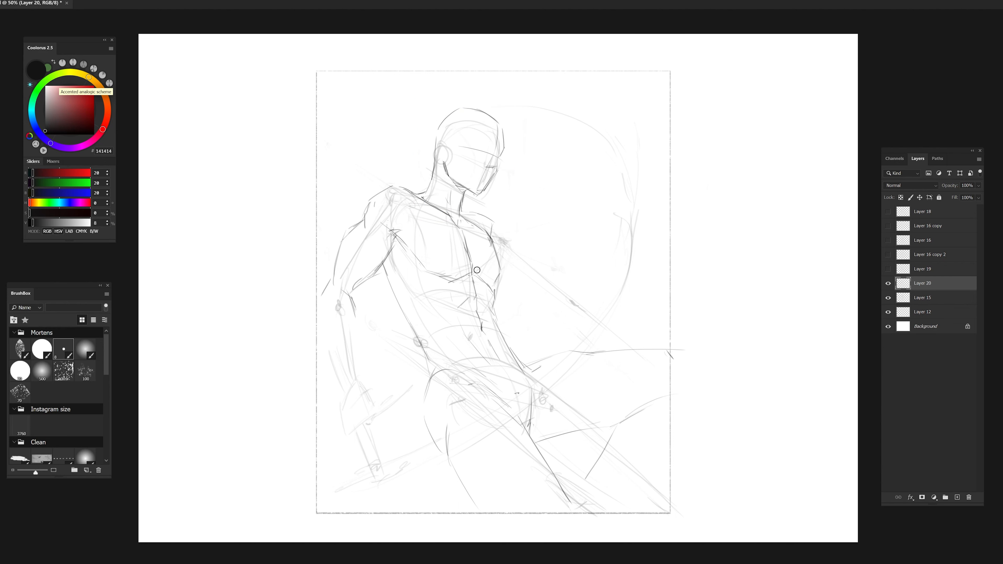
Reinforce the raised thigh's underside, the left-hand elbow crease and the left-hand pectoral's lower edge.
{"action": "left_click_drag", "start_coordinate": [661, 399], "coordinate": [627, 417]}
{"action": "left_click_drag", "start_coordinate": [412, 280], "coordinate": [434, 294]}
{"action": "left_click_drag", "start_coordinate": [344, 291], "coordinate": [355, 316]}
{"action": "left_click_drag", "start_coordinate": [343, 290], "coordinate": [354, 310]}
{"action": "key", "text": "ctrl+z"}
{"action": "left_click_drag", "start_coordinate": [375, 275], "coordinate": [354, 288]}
{"action": "left_click_drag", "start_coordinate": [398, 240], "coordinate": [446, 280]}
Draw the left-hand forearm's inner and outer contours from the elbow to the wrist.
{"action": "mouse_move", "coordinate": [343, 290]}
{"action": "left_mouse_down"}
{"action": "mouse_move", "coordinate": [354, 309]}
{"action": "mouse_move", "coordinate": [351, 358]}
{"action": "mouse_move", "coordinate": [371, 393]}
{"action": "left_mouse_up"}
{"action": "left_click_drag", "start_coordinate": [349, 310], "coordinate": [340, 386]}
{"action": "mouse_move", "coordinate": [323, 343]}
{"action": "left_mouse_down"}
{"action": "mouse_move", "coordinate": [319, 312]}
{"action": "mouse_move", "coordinate": [333, 270]}
{"action": "left_mouse_up"}
{"action": "left_click_drag", "start_coordinate": [346, 301], "coordinate": [352, 287]}
Redraw the right-hand pectoral's lower edge and build up the flank line below the left-hand armpit.
{"action": "left_click_drag", "start_coordinate": [443, 276], "coordinate": [494, 292]}
{"action": "key", "text": "ctrl+z"}
{"action": "left_click_drag", "start_coordinate": [474, 275], "coordinate": [494, 290]}
{"action": "left_click_drag", "start_coordinate": [500, 273], "coordinate": [493, 288]}
{"action": "left_click_drag", "start_coordinate": [383, 264], "coordinate": [396, 298]}
{"action": "left_click_drag", "start_coordinate": [375, 273], "coordinate": [389, 297]}
{"action": "mouse_move", "coordinate": [388, 297]}
{"action": "left_mouse_down"}
{"action": "mouse_move", "coordinate": [415, 329]}
{"action": "mouse_move", "coordinate": [405, 300]}
{"action": "left_mouse_up"}
Redraw the jawline and chin, undoing the first jaw stroke.
{"action": "mouse_move", "coordinate": [465, 191]}
{"action": "left_mouse_down"}
{"action": "mouse_move", "coordinate": [462, 211]}
{"action": "mouse_move", "coordinate": [482, 203]}
{"action": "left_mouse_up"}
{"action": "key", "text": "ctrl+z"}
{"action": "mouse_move", "coordinate": [499, 158]}
{"action": "left_mouse_down"}
{"action": "mouse_move", "coordinate": [462, 147]}
{"action": "mouse_move", "coordinate": [499, 159]}
{"action": "left_mouse_up"}
{"action": "left_click_drag", "start_coordinate": [453, 181], "coordinate": [483, 200]}
Round off the left-hand shoulder contour and restate the trapezius and collarbone lines, undoing the misplaced stroke.
{"action": "mouse_move", "coordinate": [389, 180]}
{"action": "left_mouse_down"}
{"action": "mouse_move", "coordinate": [432, 205]}
{"action": "mouse_move", "coordinate": [369, 192]}
{"action": "left_mouse_up"}
{"action": "mouse_move", "coordinate": [382, 185]}
{"action": "left_mouse_down"}
{"action": "mouse_move", "coordinate": [361, 222]}
{"action": "mouse_move", "coordinate": [402, 186]}
{"action": "left_mouse_up"}
{"action": "key", "text": "ctrl+z"}
{"action": "left_click_drag", "start_coordinate": [361, 209], "coordinate": [359, 227]}
{"action": "left_click_drag", "start_coordinate": [393, 186], "coordinate": [365, 228]}
{"action": "left_click_drag", "start_coordinate": [398, 188], "coordinate": [421, 202]}
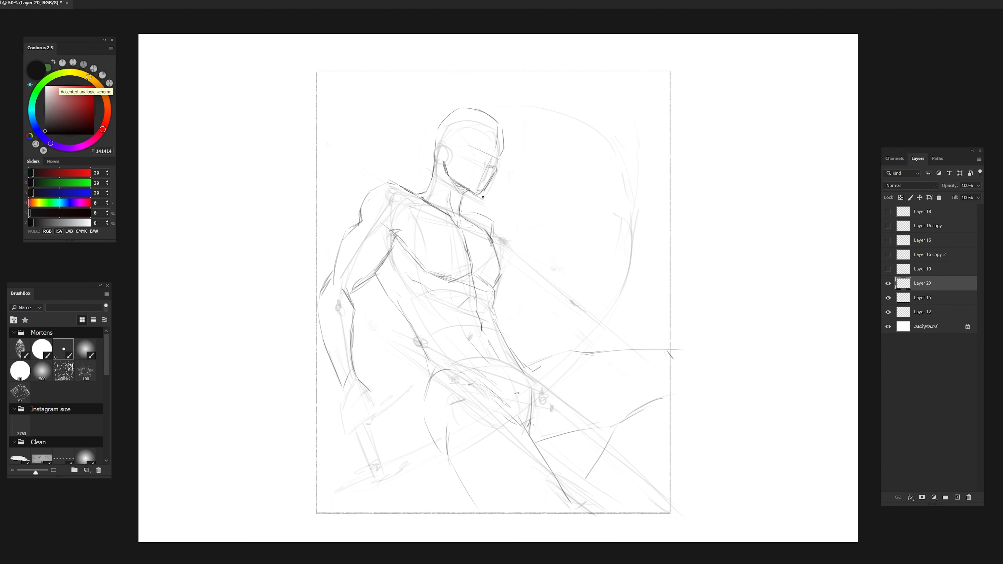
Define the left-hand waist contour from the flank down to the hip and upper thigh.
{"action": "left_click_drag", "start_coordinate": [403, 306], "coordinate": [431, 362]}
{"action": "left_click_drag", "start_coordinate": [420, 347], "coordinate": [399, 308]}
{"action": "left_click_drag", "start_coordinate": [392, 300], "coordinate": [406, 315]}
{"action": "left_click_drag", "start_coordinate": [425, 357], "coordinate": [427, 382]}
{"action": "left_click_drag", "start_coordinate": [429, 378], "coordinate": [421, 407]}
Darken the abdomen's centre line, the groin and both contours of the lower thigh.
{"action": "left_click_drag", "start_coordinate": [476, 305], "coordinate": [483, 332]}
{"action": "left_click_drag", "start_coordinate": [531, 381], "coordinate": [535, 415]}
{"action": "left_click_drag", "start_coordinate": [433, 447], "coordinate": [451, 468]}
{"action": "left_click_drag", "start_coordinate": [506, 414], "coordinate": [569, 511]}
{"action": "left_click_drag", "start_coordinate": [444, 450], "coordinate": [461, 475]}
Add the pelvic crease, strengthen both sides of the waist and outline the back of the left-hand hand.
{"action": "left_click_drag", "start_coordinate": [452, 360], "coordinate": [491, 384]}
{"action": "left_click_drag", "start_coordinate": [496, 305], "coordinate": [502, 334]}
{"action": "left_click_drag", "start_coordinate": [398, 313], "coordinate": [410, 336]}
{"action": "left_click_drag", "start_coordinate": [342, 393], "coordinate": [353, 430]}
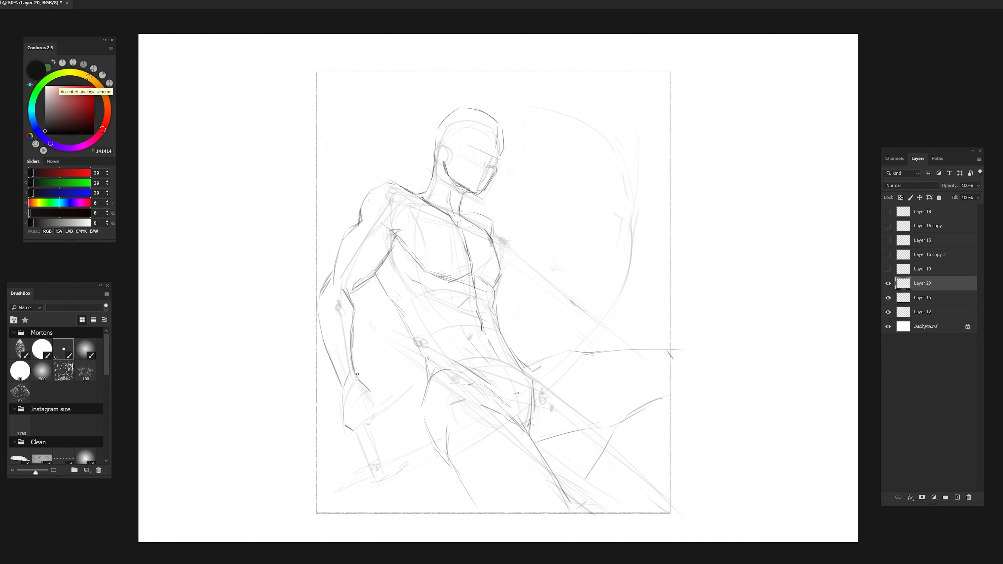
Start the left-hand fist and block in its baton with long diagonal lines, undoing the first baton line.
{"action": "left_click_drag", "start_coordinate": [372, 394], "coordinate": [377, 402]}
{"action": "mouse_move", "coordinate": [367, 406]}
{"action": "left_mouse_down"}
{"action": "mouse_move", "coordinate": [357, 422]}
{"action": "mouse_move", "coordinate": [427, 487]}
{"action": "left_mouse_up"}
{"action": "key", "text": "ctrl+z"}
{"action": "mouse_move", "coordinate": [419, 481]}
{"action": "left_mouse_down"}
{"action": "mouse_move", "coordinate": [406, 492]}
{"action": "mouse_move", "coordinate": [424, 482]}
{"action": "left_mouse_up"}
{"action": "left_click_drag", "start_coordinate": [362, 430], "coordinate": [406, 490]}
{"action": "left_click_drag", "start_coordinate": [325, 378], "coordinate": [407, 486]}
Sketch the fingers gripping the left-hand baton and finish the baton's edges and lower end.
{"action": "left_click_drag", "start_coordinate": [368, 404], "coordinate": [377, 409]}
{"action": "mouse_move", "coordinate": [373, 407]}
{"action": "left_mouse_down"}
{"action": "mouse_move", "coordinate": [370, 416]}
{"action": "mouse_move", "coordinate": [381, 408]}
{"action": "left_mouse_up"}
{"action": "left_click_drag", "start_coordinate": [380, 407], "coordinate": [341, 419]}
{"action": "left_click_drag", "start_coordinate": [342, 420], "coordinate": [413, 471]}
{"action": "left_click_drag", "start_coordinate": [372, 444], "coordinate": [410, 488]}
{"action": "mouse_move", "coordinate": [422, 479]}
{"action": "left_mouse_down"}
{"action": "mouse_move", "coordinate": [412, 492]}
{"action": "mouse_move", "coordinate": [371, 443]}
{"action": "left_mouse_up"}
{"action": "key", "text": "e"}
{"action": "key", "text": "b"}
Sketch the outstretched right-hand arm from shoulder to fist, with a diagonal baton held in the fist.
{"action": "left_click_drag", "start_coordinate": [499, 225], "coordinate": [532, 248]}
{"action": "mouse_move", "coordinate": [526, 253]}
{"action": "left_mouse_down"}
{"action": "mouse_move", "coordinate": [498, 259]}
{"action": "mouse_move", "coordinate": [516, 255]}
{"action": "left_mouse_up"}
{"action": "mouse_move", "coordinate": [539, 230]}
{"action": "left_mouse_down"}
{"action": "mouse_move", "coordinate": [570, 237]}
{"action": "mouse_move", "coordinate": [569, 247]}
{"action": "left_mouse_up"}
{"action": "left_click_drag", "start_coordinate": [556, 233], "coordinate": [595, 233]}
{"action": "mouse_move", "coordinate": [577, 244]}
{"action": "left_mouse_down"}
{"action": "mouse_move", "coordinate": [594, 253]}
{"action": "mouse_move", "coordinate": [626, 223]}
{"action": "left_mouse_up"}
{"action": "mouse_move", "coordinate": [587, 248]}
{"action": "left_mouse_down"}
{"action": "mouse_move", "coordinate": [555, 268]}
{"action": "mouse_move", "coordinate": [644, 214]}
{"action": "left_mouse_up"}
{"action": "left_click_drag", "start_coordinate": [588, 251], "coordinate": [549, 273]}
Hide Layer 15 and add a curve under the left-hand baton's tip and lower leg contour strokes.
{"action": "left_click", "coordinate": [887, 297]}
{"action": "left_click_drag", "start_coordinate": [414, 495], "coordinate": [381, 497]}
{"action": "left_click_drag", "start_coordinate": [668, 442], "coordinate": [610, 498]}
{"action": "left_click_drag", "start_coordinate": [544, 488], "coordinate": [555, 505]}
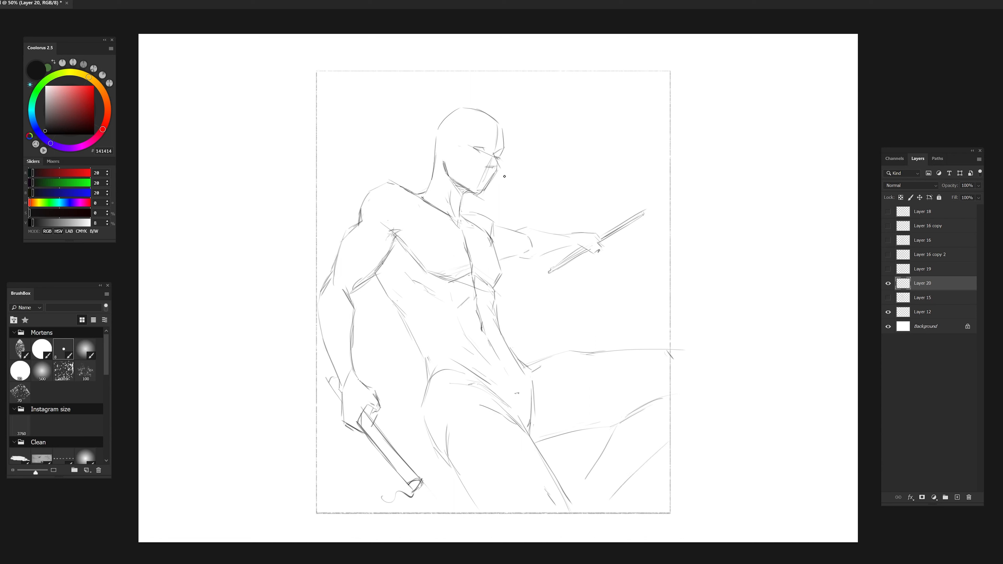
Duplicate Layer 20, add a stroke across the left-hand pectoral, and erase and redraw the chin and mouth area.
{"action": "key", "text": "ctrl+j"}
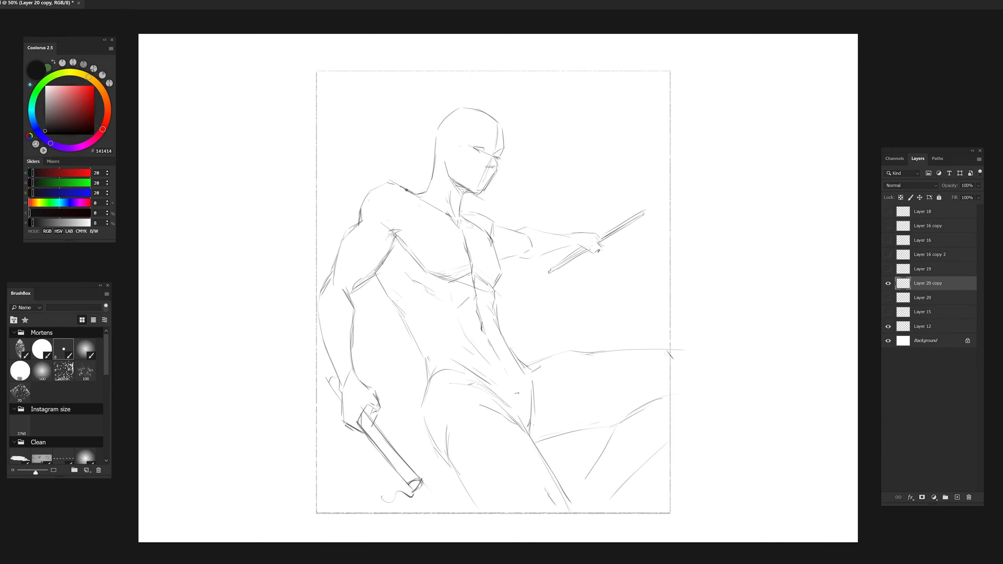
{"action": "left_click_drag", "start_coordinate": [408, 220], "coordinate": [447, 259]}
{"action": "key", "text": "e"}
{"action": "mouse_move", "coordinate": [487, 191]}
{"action": "left_mouse_down"}
{"action": "mouse_move", "coordinate": [495, 166]}
{"action": "mouse_move", "coordinate": [467, 192]}
{"action": "left_mouse_up"}
{"action": "key", "text": "e"}
{"action": "key", "text": "b"}
{"action": "mouse_move", "coordinate": [462, 186]}
{"action": "left_mouse_down"}
{"action": "mouse_move", "coordinate": [482, 196]}
{"action": "mouse_move", "coordinate": [495, 174]}
{"action": "left_mouse_up"}
{"action": "key", "text": "e"}
{"action": "left_click_drag", "start_coordinate": [483, 192], "coordinate": [488, 180]}
{"action": "key", "text": "e"}
Restate the collarbone and the left-hand pectoral's edge, and try an ear stroke on the head.
{"action": "mouse_move", "coordinate": [411, 189]}
{"action": "left_mouse_down"}
{"action": "mouse_move", "coordinate": [416, 198]}
{"action": "mouse_move", "coordinate": [470, 190]}
{"action": "left_mouse_up"}
{"action": "left_click_drag", "start_coordinate": [397, 240], "coordinate": [425, 272]}
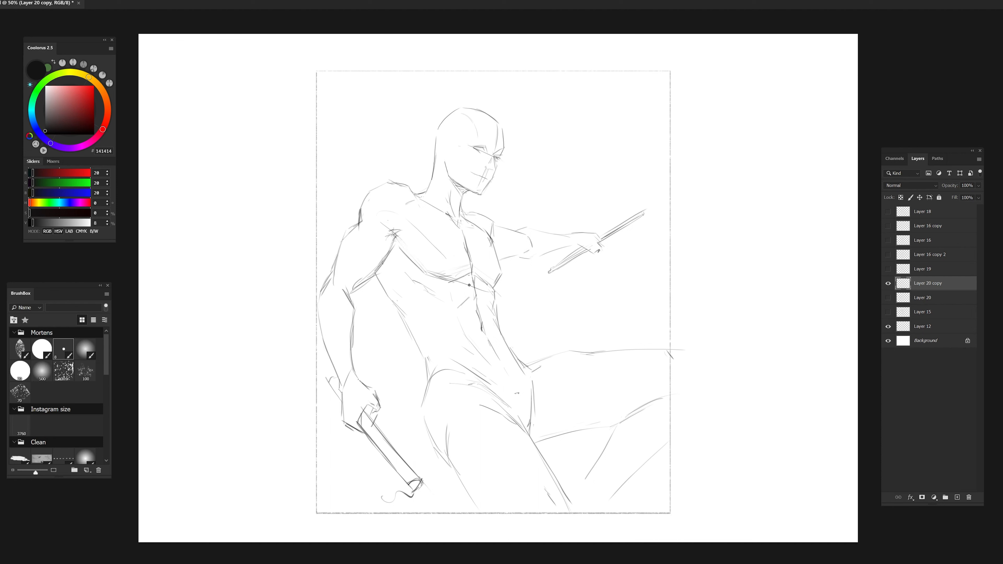
{"action": "left_click_drag", "start_coordinate": [443, 159], "coordinate": [446, 140]}
{"action": "key", "text": "ctrl+z"}
Reinforce the right-hand waist, the left-hand hip and the lower thigh's outer contour.
{"action": "left_click_drag", "start_coordinate": [496, 315], "coordinate": [532, 369]}
{"action": "left_click_drag", "start_coordinate": [439, 364], "coordinate": [418, 416]}
{"action": "left_click_drag", "start_coordinate": [420, 421], "coordinate": [474, 512]}
Add a new layer, undo the long diagonal stroke tried on it and reselect Layer 20 copy.
{"action": "left_click", "coordinate": [957, 497]}
{"action": "left_click_drag", "start_coordinate": [319, 507], "coordinate": [472, 96]}
{"action": "key", "text": "ctrl+z"}
{"action": "left_click", "coordinate": [910, 294]}
Restate the right-hand torso contour from below the chest to the hip crease.
{"action": "left_click_drag", "start_coordinate": [498, 281], "coordinate": [497, 301]}
{"action": "mouse_move", "coordinate": [495, 293]}
{"action": "left_mouse_down"}
{"action": "mouse_move", "coordinate": [529, 401]}
{"action": "mouse_move", "coordinate": [532, 371]}
{"action": "left_mouse_up"}
{"action": "left_click_drag", "start_coordinate": [519, 368], "coordinate": [504, 340]}
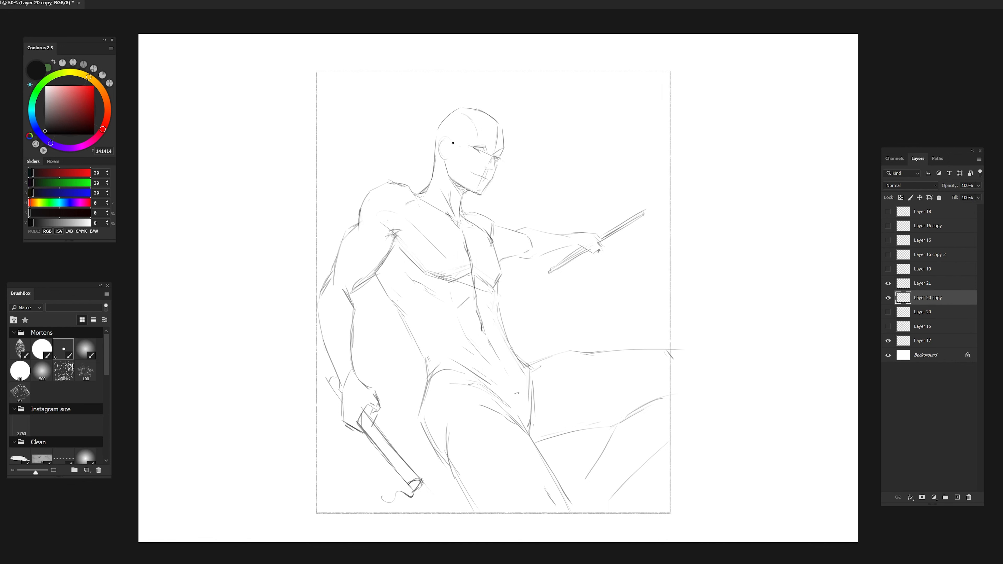
Refine the left-hand upper arm's outer contour, elbow and armpit crease, undoing the extra inner shoulder stroke.
{"action": "left_click_drag", "start_coordinate": [334, 278], "coordinate": [356, 311]}
{"action": "left_click_drag", "start_coordinate": [356, 227], "coordinate": [340, 241]}
{"action": "left_click_drag", "start_coordinate": [358, 220], "coordinate": [344, 232]}
{"action": "left_click_drag", "start_coordinate": [344, 233], "coordinate": [329, 277]}
{"action": "left_click_drag", "start_coordinate": [359, 226], "coordinate": [359, 244]}
{"action": "key", "text": "ctrl+z"}
{"action": "left_click_drag", "start_coordinate": [372, 235], "coordinate": [388, 235]}
Reinforce the collarbone, sternum and right-hand chest edge, and redraw the abdomen's centre line and waist side.
{"action": "left_click_drag", "start_coordinate": [419, 197], "coordinate": [459, 226]}
{"action": "mouse_move", "coordinate": [462, 218]}
{"action": "left_mouse_down"}
{"action": "mouse_move", "coordinate": [486, 231]}
{"action": "mouse_move", "coordinate": [472, 274]}
{"action": "left_mouse_up"}
{"action": "mouse_move", "coordinate": [459, 224]}
{"action": "left_mouse_down"}
{"action": "mouse_move", "coordinate": [476, 272]}
{"action": "mouse_move", "coordinate": [498, 293]}
{"action": "left_mouse_up"}
{"action": "left_click_drag", "start_coordinate": [389, 177], "coordinate": [456, 216]}
{"action": "left_click_drag", "start_coordinate": [478, 299], "coordinate": [496, 353]}
{"action": "mouse_move", "coordinate": [510, 348]}
{"action": "left_mouse_down"}
{"action": "mouse_move", "coordinate": [512, 364]}
{"action": "mouse_move", "coordinate": [498, 312]}
{"action": "left_mouse_up"}
{"action": "left_click_drag", "start_coordinate": [486, 245], "coordinate": [501, 275]}
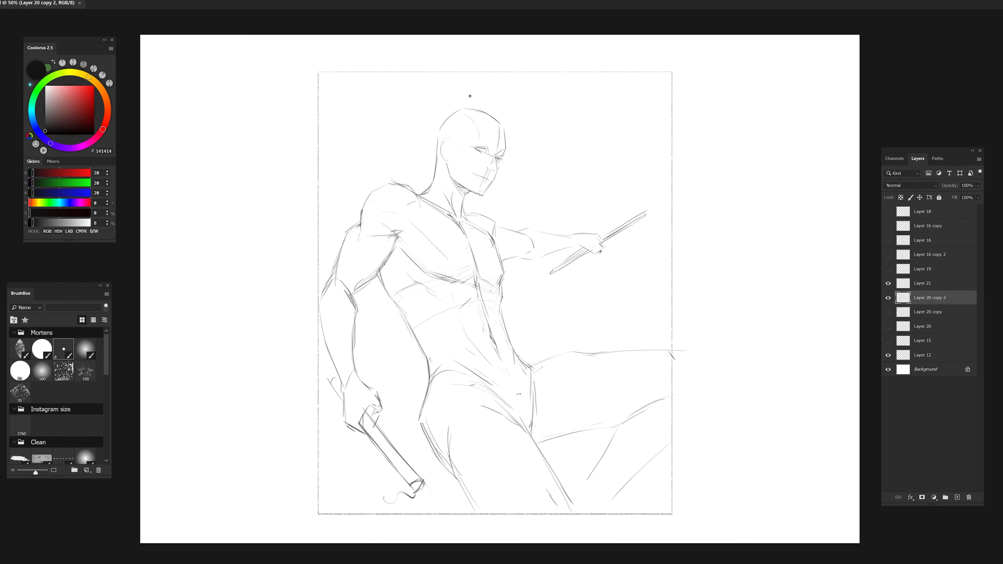
Save the document and rough in swept-back hair over the crown, the side of the head and the nape.
{"action": "left_click_drag", "start_coordinate": [494, 134], "coordinate": [499, 148]}
{"action": "key", "text": "ctrl+z"}
{"action": "key", "text": "ctrl+s"}
{"action": "left_click_drag", "start_coordinate": [450, 117], "coordinate": [428, 123]}
{"action": "left_click_drag", "start_coordinate": [429, 146], "coordinate": [426, 175]}
{"action": "left_click_drag", "start_coordinate": [479, 107], "coordinate": [431, 106]}
{"action": "mouse_move", "coordinate": [479, 107]}
{"action": "left_mouse_down"}
{"action": "mouse_move", "coordinate": [509, 127]}
{"action": "mouse_move", "coordinate": [444, 96]}
{"action": "left_mouse_up"}
{"action": "mouse_move", "coordinate": [490, 99]}
{"action": "left_mouse_down"}
{"action": "mouse_move", "coordinate": [509, 116]}
{"action": "mouse_move", "coordinate": [506, 142]}
{"action": "left_mouse_up"}
{"action": "left_click_drag", "start_coordinate": [477, 95], "coordinate": [448, 88]}
{"action": "left_click_drag", "start_coordinate": [469, 120], "coordinate": [438, 143]}
{"action": "mouse_move", "coordinate": [471, 118]}
{"action": "left_mouse_down"}
{"action": "mouse_move", "coordinate": [504, 126]}
{"action": "mouse_move", "coordinate": [490, 97]}
{"action": "mouse_move", "coordinate": [417, 119]}
{"action": "mouse_move", "coordinate": [426, 174]}
{"action": "mouse_move", "coordinate": [440, 147]}
{"action": "left_mouse_up"}
Refine the hair by erasing stray crown lines and redrawing the tufts at the back, nape and top.
{"action": "key", "text": "e"}
{"action": "key", "text": "b"}
{"action": "key", "text": "e"}
{"action": "key", "text": "b"}
{"action": "key", "text": "e"}
{"action": "mouse_move", "coordinate": [434, 107]}
{"action": "left_mouse_down"}
{"action": "mouse_move", "coordinate": [424, 140]}
{"action": "mouse_move", "coordinate": [473, 111]}
{"action": "left_mouse_up"}
{"action": "key", "text": "b"}
{"action": "left_click_drag", "start_coordinate": [430, 139], "coordinate": [420, 163]}
{"action": "left_click_drag", "start_coordinate": [456, 92], "coordinate": [481, 100]}
{"action": "left_click_drag", "start_coordinate": [425, 117], "coordinate": [426, 144]}
{"action": "mouse_move", "coordinate": [455, 99]}
{"action": "left_mouse_down"}
{"action": "mouse_move", "coordinate": [429, 112]}
{"action": "mouse_move", "coordinate": [454, 139]}
{"action": "mouse_move", "coordinate": [428, 126]}
{"action": "left_mouse_up"}
{"action": "key", "text": "e"}
{"action": "key", "text": "b"}
{"action": "left_click_drag", "start_coordinate": [454, 111], "coordinate": [416, 116]}
Add an eye-mask stroke on the face, a diagonal chest contour and a short line down the upper abdomen.
{"action": "left_click_drag", "start_coordinate": [478, 133], "coordinate": [495, 144]}
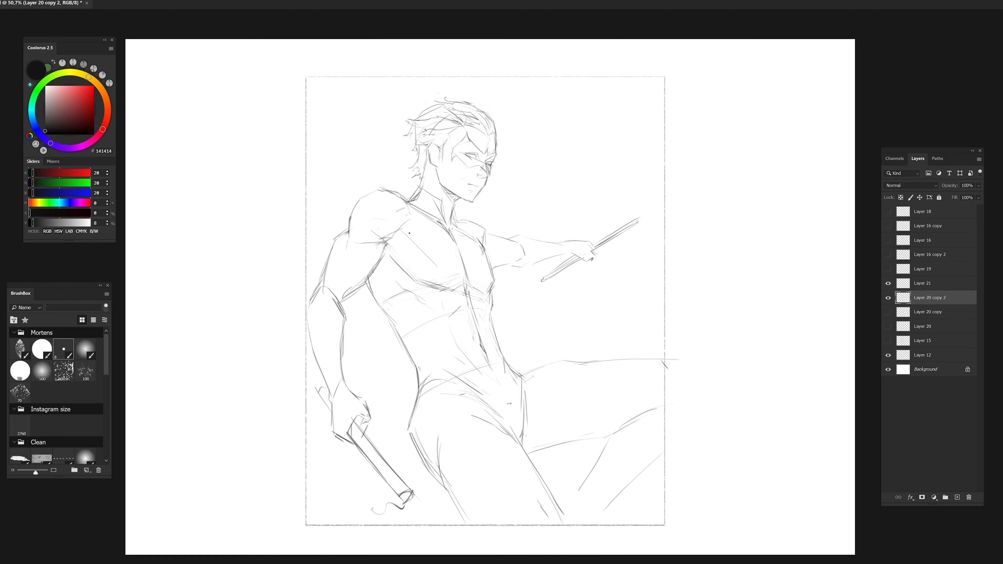
{"action": "left_click_drag", "start_coordinate": [410, 229], "coordinate": [478, 253]}
{"action": "left_click_drag", "start_coordinate": [474, 296], "coordinate": [476, 322]}
Fade Layer 20 copy 9 to 38% opacity, hide the background shapes on Layer 21 and select Layer 25.
{"action": "left_click_drag", "start_coordinate": [978, 185], "coordinate": [952, 197]}
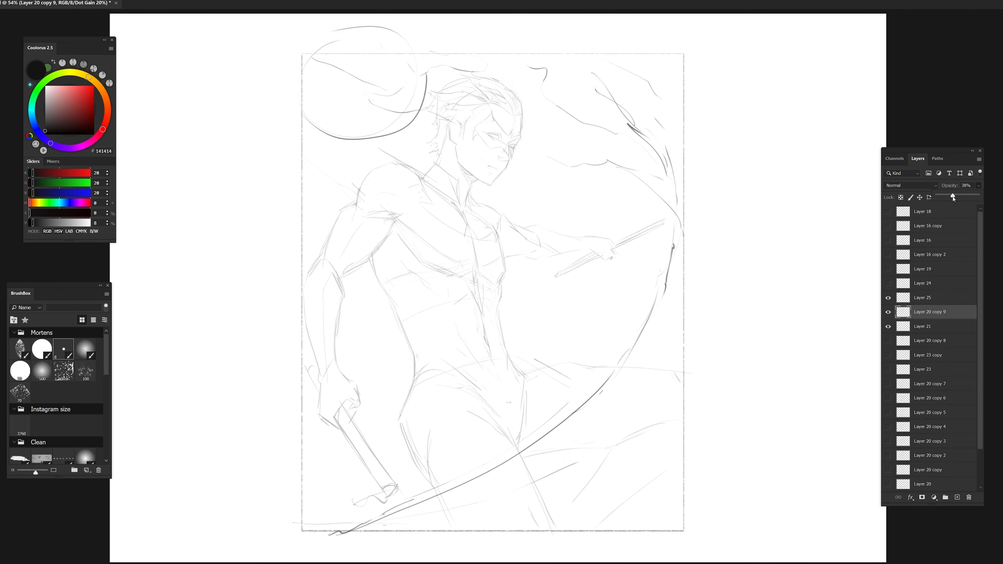
{"action": "left_click", "coordinate": [888, 326]}
{"action": "left_click", "coordinate": [922, 298]}
Trace the shoulder-to-collarbone line, neck base, lower chest contour and sternum over the faded sketch, erasing the excess at the collarbone.
{"action": "left_click_drag", "start_coordinate": [382, 153], "coordinate": [467, 206]}
{"action": "left_click_drag", "start_coordinate": [432, 163], "coordinate": [455, 177]}
{"action": "left_click_drag", "start_coordinate": [381, 217], "coordinate": [459, 273]}
{"action": "key", "text": "e"}
{"action": "mouse_move", "coordinate": [455, 200]}
{"action": "left_mouse_down"}
{"action": "mouse_move", "coordinate": [467, 218]}
{"action": "mouse_move", "coordinate": [467, 207]}
{"action": "left_mouse_up"}
{"action": "key", "text": "b"}
{"action": "left_click_drag", "start_coordinate": [470, 234], "coordinate": [477, 257]}
{"action": "left_click_drag", "start_coordinate": [481, 270], "coordinate": [501, 286]}
Trace both sides of the torso and the hip creases, and mark the shoulder ball and hip joint with ovals.
{"action": "left_click_drag", "start_coordinate": [365, 262], "coordinate": [415, 393]}
{"action": "mouse_move", "coordinate": [430, 356]}
{"action": "left_mouse_down"}
{"action": "mouse_move", "coordinate": [478, 383]}
{"action": "mouse_move", "coordinate": [445, 410]}
{"action": "left_mouse_up"}
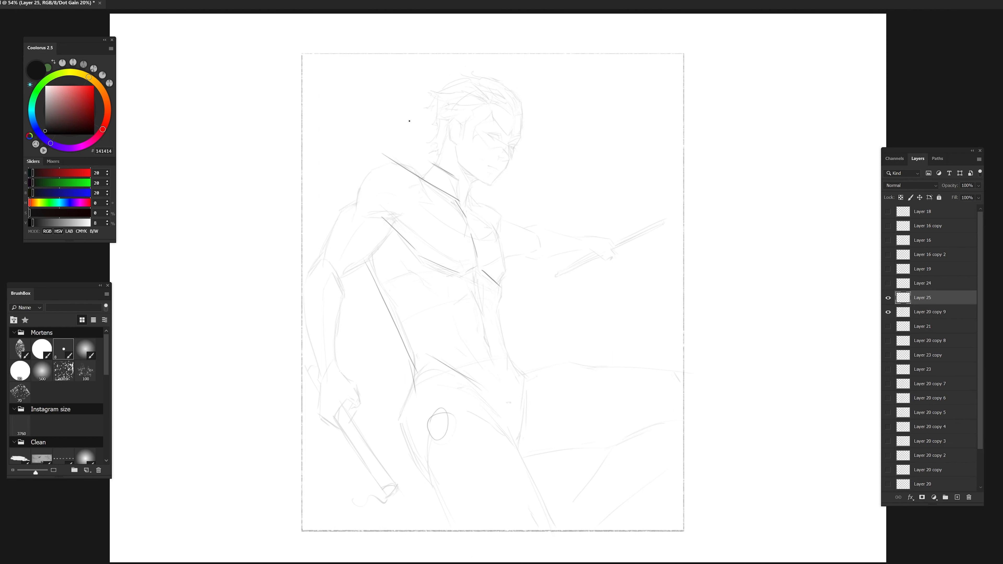
{"action": "mouse_move", "coordinate": [385, 157]}
{"action": "left_mouse_down"}
{"action": "mouse_move", "coordinate": [407, 174]}
{"action": "mouse_move", "coordinate": [446, 133]}
{"action": "left_mouse_up"}
{"action": "left_click_drag", "start_coordinate": [415, 274], "coordinate": [452, 363]}
{"action": "mouse_move", "coordinate": [498, 287]}
{"action": "left_mouse_down"}
{"action": "mouse_move", "coordinate": [494, 326]}
{"action": "mouse_move", "coordinate": [532, 381]}
{"action": "mouse_move", "coordinate": [519, 424]}
{"action": "left_mouse_up"}
{"action": "left_click_drag", "start_coordinate": [418, 395], "coordinate": [445, 386]}
{"action": "left_click_drag", "start_coordinate": [490, 411], "coordinate": [520, 449]}
Trace the abdomen's centre line, the groin edge, the front of the neck and the armpit contour.
{"action": "left_click_drag", "start_coordinate": [529, 381], "coordinate": [523, 435]}
{"action": "left_click_drag", "start_coordinate": [477, 269], "coordinate": [487, 339]}
{"action": "left_click_drag", "start_coordinate": [489, 347], "coordinate": [508, 393]}
{"action": "left_click_drag", "start_coordinate": [486, 333], "coordinate": [491, 348]}
{"action": "left_click_drag", "start_coordinate": [473, 183], "coordinate": [466, 206]}
{"action": "left_click_drag", "start_coordinate": [361, 231], "coordinate": [367, 265]}
Trace the upper and lower contours of both thighs and the folded lower leg behind them.
{"action": "left_click_drag", "start_coordinate": [414, 377], "coordinate": [409, 413]}
{"action": "mouse_move", "coordinate": [530, 375]}
{"action": "left_mouse_down"}
{"action": "mouse_move", "coordinate": [587, 363]}
{"action": "mouse_move", "coordinate": [673, 367]}
{"action": "left_mouse_up"}
{"action": "mouse_move", "coordinate": [458, 438]}
{"action": "left_mouse_down"}
{"action": "mouse_move", "coordinate": [436, 480]}
{"action": "mouse_move", "coordinate": [517, 445]}
{"action": "mouse_move", "coordinate": [561, 526]}
{"action": "left_mouse_up"}
{"action": "left_click_drag", "start_coordinate": [527, 466], "coordinate": [592, 449]}
{"action": "mouse_move", "coordinate": [561, 495]}
{"action": "left_mouse_down"}
{"action": "mouse_move", "coordinate": [593, 449]}
{"action": "mouse_move", "coordinate": [659, 415]}
{"action": "left_mouse_up"}
Erase the outer hip line and redraw the hip and outer thigh contour further out.
{"action": "key", "text": "e"}
{"action": "left_click_drag", "start_coordinate": [414, 373], "coordinate": [410, 409]}
{"action": "key", "text": "b"}
{"action": "left_click_drag", "start_coordinate": [409, 369], "coordinate": [401, 428]}
{"action": "left_click_drag", "start_coordinate": [406, 435], "coordinate": [433, 480]}
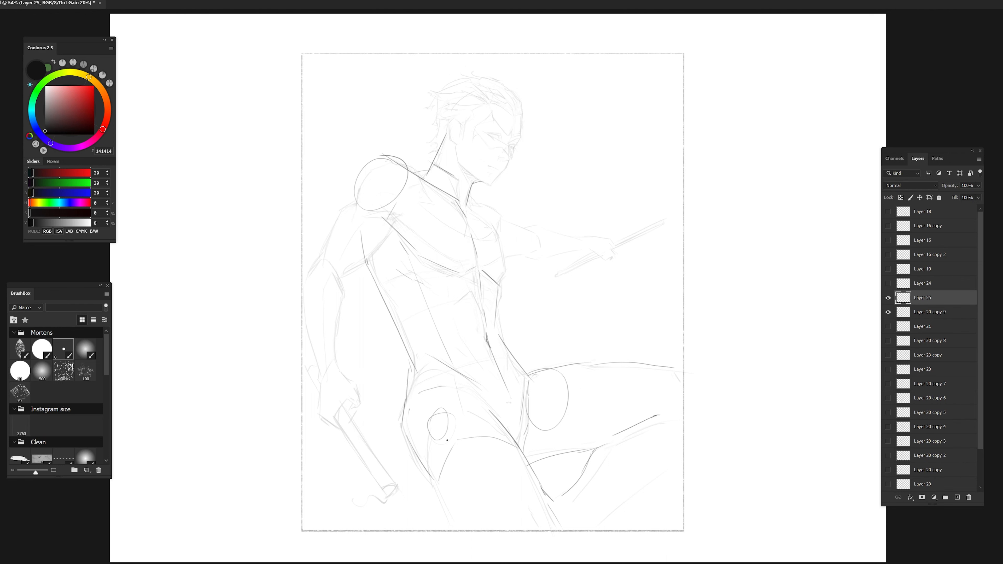
Trace the lowered arm's shoulder, upper arm and elbow, and reinforce the far chest edge and abdomen line.
{"action": "left_click_drag", "start_coordinate": [500, 305], "coordinate": [494, 333]}
{"action": "left_click_drag", "start_coordinate": [336, 205], "coordinate": [323, 252]}
{"action": "left_click_drag", "start_coordinate": [357, 187], "coordinate": [336, 201]}
{"action": "left_click_drag", "start_coordinate": [367, 163], "coordinate": [348, 187]}
{"action": "left_click_drag", "start_coordinate": [337, 266], "coordinate": [347, 292]}
{"action": "left_click_drag", "start_coordinate": [498, 229], "coordinate": [505, 267]}
Trace the lowered forearm, hand and its baton, and add the far collarbone line.
{"action": "left_click_drag", "start_coordinate": [302, 297], "coordinate": [319, 375]}
{"action": "left_click_drag", "start_coordinate": [337, 358], "coordinate": [355, 382]}
{"action": "left_click_drag", "start_coordinate": [328, 420], "coordinate": [340, 429]}
{"action": "left_click_drag", "start_coordinate": [471, 204], "coordinate": [502, 218]}
{"action": "left_click_drag", "start_coordinate": [316, 359], "coordinate": [319, 382]}
{"action": "left_click_drag", "start_coordinate": [341, 405], "coordinate": [391, 478]}
Trace the outstretched arm's contours and draw the raised leg's rounded knee and shin.
{"action": "left_click_drag", "start_coordinate": [525, 225], "coordinate": [612, 240]}
{"action": "left_click_drag", "start_coordinate": [527, 256], "coordinate": [610, 251]}
{"action": "mouse_move", "coordinate": [657, 457]}
{"action": "left_mouse_down"}
{"action": "mouse_move", "coordinate": [583, 517]}
{"action": "mouse_move", "coordinate": [599, 500]}
{"action": "left_mouse_up"}
{"action": "left_click_drag", "start_coordinate": [658, 359], "coordinate": [696, 379]}
{"action": "mouse_move", "coordinate": [669, 429]}
{"action": "left_mouse_down"}
{"action": "mouse_move", "coordinate": [635, 456]}
{"action": "mouse_move", "coordinate": [591, 448]}
{"action": "left_mouse_up"}
{"action": "left_click_drag", "start_coordinate": [603, 366], "coordinate": [655, 361]}
Trace the face profile, jaw and ear, and outline the baton in the outstretched hand.
{"action": "left_click_drag", "start_coordinate": [523, 99], "coordinate": [520, 135]}
{"action": "mouse_move", "coordinate": [520, 138]}
{"action": "left_mouse_down"}
{"action": "mouse_move", "coordinate": [492, 184]}
{"action": "mouse_move", "coordinate": [458, 185]}
{"action": "left_mouse_up"}
{"action": "left_click_drag", "start_coordinate": [454, 146], "coordinate": [457, 162]}
{"action": "left_click_drag", "start_coordinate": [479, 134], "coordinate": [483, 156]}
{"action": "left_click_drag", "start_coordinate": [610, 248], "coordinate": [667, 219]}
{"action": "left_click_drag", "start_coordinate": [558, 274], "coordinate": [604, 255]}
Draw the eye mask's pointed edges, brow and eyes, and add a line at the base of the neck.
{"action": "mouse_move", "coordinate": [448, 118]}
{"action": "left_mouse_down"}
{"action": "mouse_move", "coordinate": [458, 143]}
{"action": "mouse_move", "coordinate": [504, 120]}
{"action": "left_mouse_up"}
{"action": "left_click_drag", "start_coordinate": [432, 162], "coordinate": [411, 172]}
{"action": "left_click_drag", "start_coordinate": [488, 135], "coordinate": [502, 135]}
{"action": "left_click_drag", "start_coordinate": [488, 147], "coordinate": [510, 154]}
{"action": "mouse_move", "coordinate": [512, 128]}
{"action": "left_mouse_down"}
{"action": "mouse_move", "coordinate": [508, 135]}
{"action": "mouse_move", "coordinate": [489, 122]}
{"action": "left_mouse_up"}
{"action": "left_click_drag", "start_coordinate": [478, 136], "coordinate": [490, 150]}
{"action": "left_click_drag", "start_coordinate": [464, 114], "coordinate": [466, 131]}
Mark the front hairline and draw the back of the neck down to the suit's collar.
{"action": "left_click_drag", "start_coordinate": [505, 103], "coordinate": [520, 109]}
{"action": "mouse_move", "coordinate": [459, 84]}
{"action": "left_mouse_down"}
{"action": "mouse_move", "coordinate": [484, 97]}
{"action": "mouse_move", "coordinate": [473, 89]}
{"action": "left_mouse_up"}
{"action": "left_click_drag", "start_coordinate": [443, 132], "coordinate": [432, 159]}
{"action": "left_click_drag", "start_coordinate": [432, 158], "coordinate": [455, 172]}
{"action": "left_click_drag", "start_coordinate": [436, 180], "coordinate": [452, 194]}
Draw the swept-back hair strands over the crown and the spiky tufts at the back and nape.
{"action": "left_click_drag", "start_coordinate": [494, 96], "coordinate": [514, 105]}
{"action": "mouse_move", "coordinate": [445, 123]}
{"action": "left_mouse_down"}
{"action": "mouse_move", "coordinate": [436, 142]}
{"action": "mouse_move", "coordinate": [431, 95]}
{"action": "left_mouse_up"}
{"action": "left_click_drag", "start_coordinate": [433, 87], "coordinate": [449, 79]}
{"action": "mouse_move", "coordinate": [466, 67]}
{"action": "left_mouse_down"}
{"action": "mouse_move", "coordinate": [512, 90]}
{"action": "mouse_move", "coordinate": [464, 112]}
{"action": "left_mouse_up"}
{"action": "left_click_drag", "start_coordinate": [491, 71], "coordinate": [514, 106]}
{"action": "mouse_move", "coordinate": [449, 104]}
{"action": "left_mouse_down"}
{"action": "mouse_move", "coordinate": [512, 94]}
{"action": "mouse_move", "coordinate": [499, 77]}
{"action": "left_mouse_up"}
{"action": "left_click_drag", "start_coordinate": [498, 76], "coordinate": [525, 117]}
{"action": "left_click_drag", "start_coordinate": [438, 82], "coordinate": [419, 87]}
{"action": "mouse_move", "coordinate": [433, 91]}
{"action": "left_mouse_down"}
{"action": "mouse_move", "coordinate": [414, 158]}
{"action": "mouse_move", "coordinate": [463, 70]}
{"action": "left_mouse_up"}
{"action": "left_click_drag", "start_coordinate": [445, 127], "coordinate": [418, 136]}
Sketch the suit emblem's angular bands across the chest.
{"action": "left_click_drag", "start_coordinate": [420, 202], "coordinate": [492, 237]}
{"action": "left_click_drag", "start_coordinate": [398, 221], "coordinate": [469, 265]}
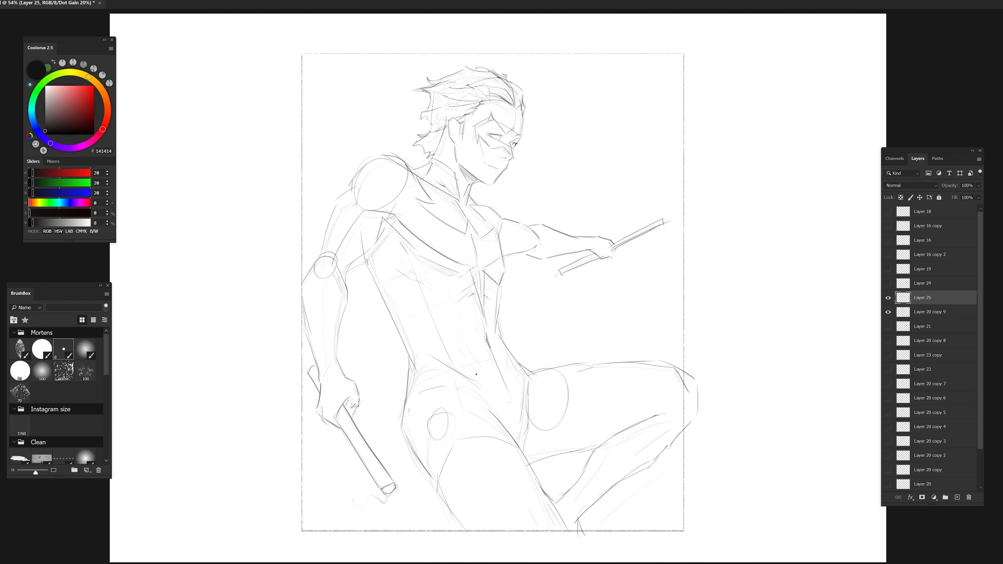
Sketch a utility belt with large pouches around the waist, undoing the first curve, and add a side contour on the abdomen.
{"action": "left_click", "coordinate": [887, 326]}
{"action": "key", "text": "ctrl+z"}
{"action": "mouse_move", "coordinate": [413, 376]}
{"action": "left_mouse_down"}
{"action": "mouse_move", "coordinate": [525, 375]}
{"action": "mouse_move", "coordinate": [521, 361]}
{"action": "left_mouse_up"}
{"action": "key", "text": "ctrl+z"}
{"action": "left_click_drag", "start_coordinate": [429, 344], "coordinate": [501, 342]}
{"action": "left_click_drag", "start_coordinate": [397, 343], "coordinate": [425, 329]}
{"action": "mouse_move", "coordinate": [426, 332]}
{"action": "left_mouse_down"}
{"action": "mouse_move", "coordinate": [439, 364]}
{"action": "mouse_move", "coordinate": [460, 327]}
{"action": "mouse_move", "coordinate": [462, 369]}
{"action": "left_mouse_up"}
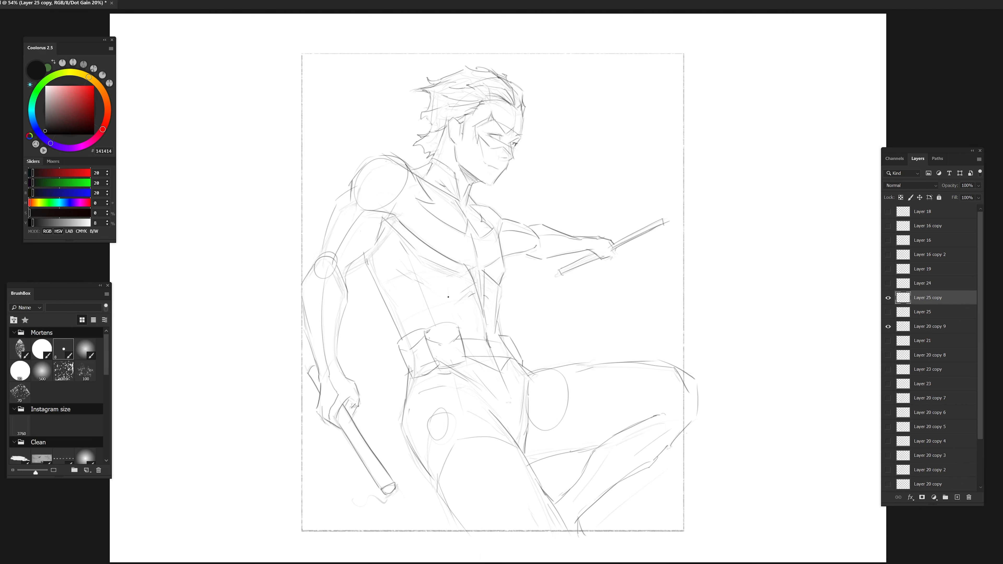
{"action": "left_click_drag", "start_coordinate": [430, 259], "coordinate": [409, 316]}
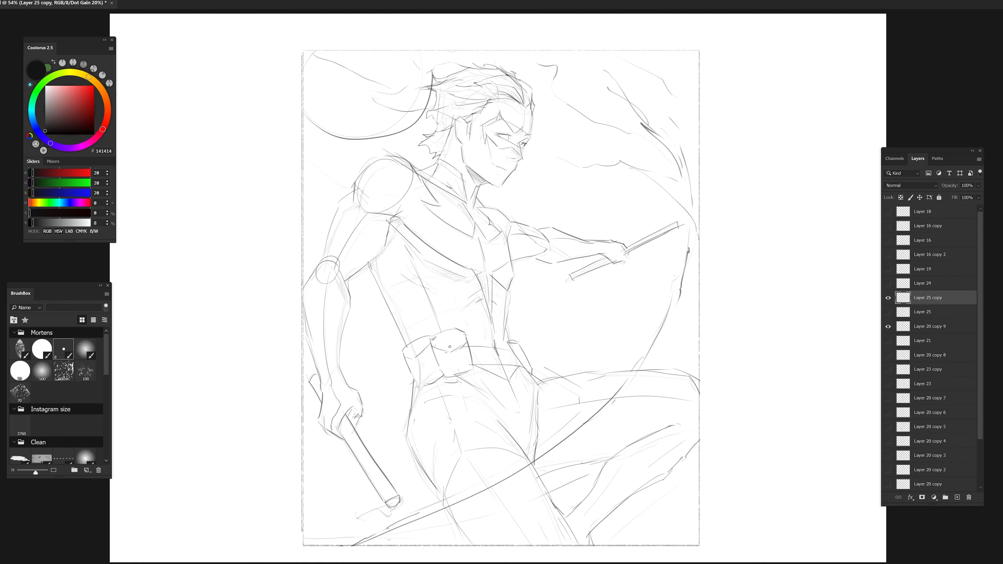